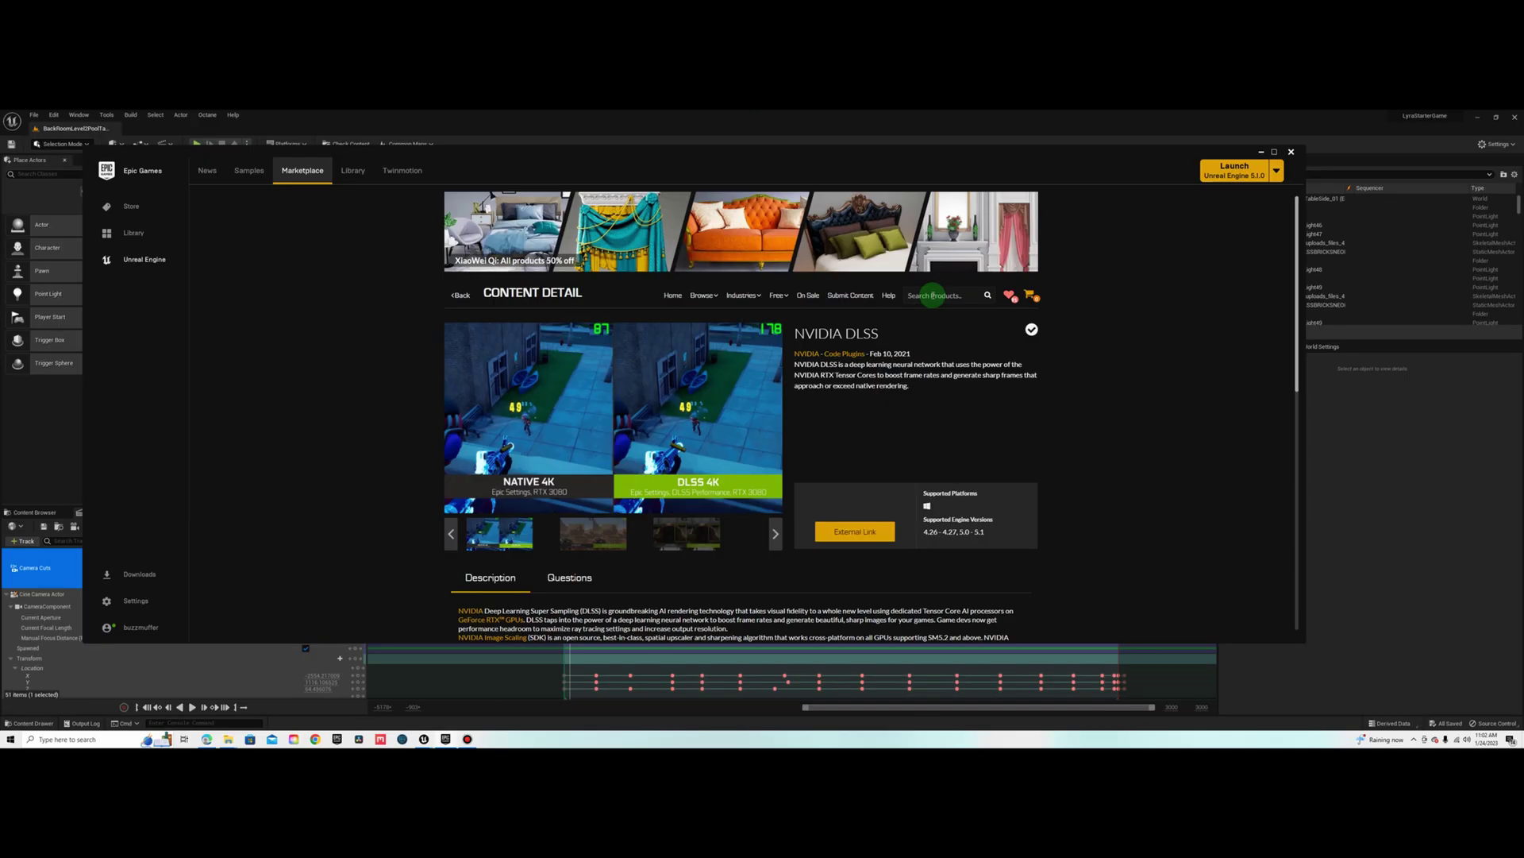
# - Search the Marketplace for DLSS and open the NVIDIA DLSS plugin page
pyautogui.click(987, 296)
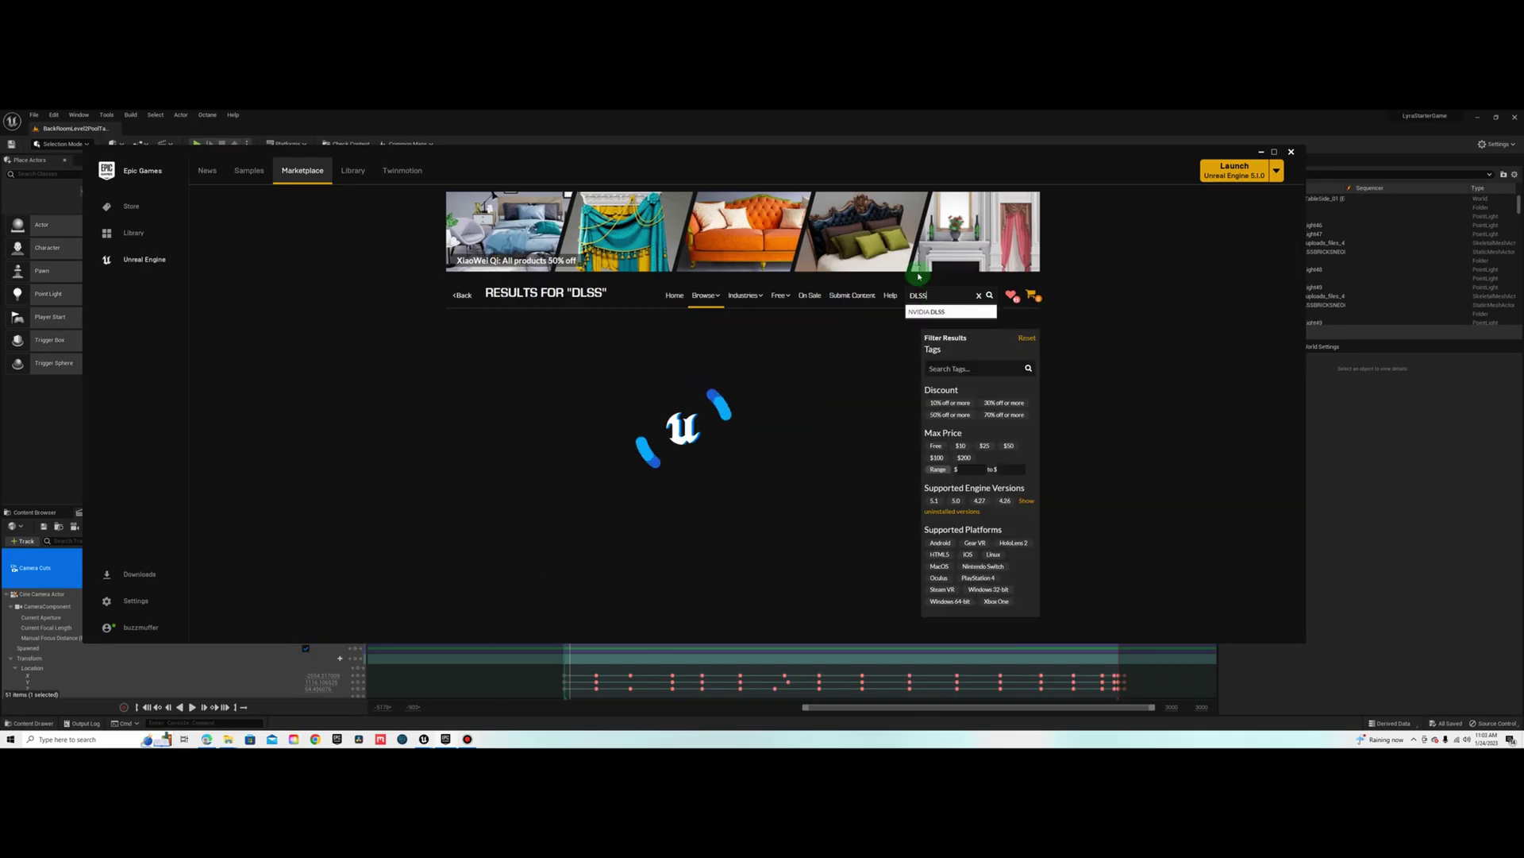
pyautogui.click(473, 450)
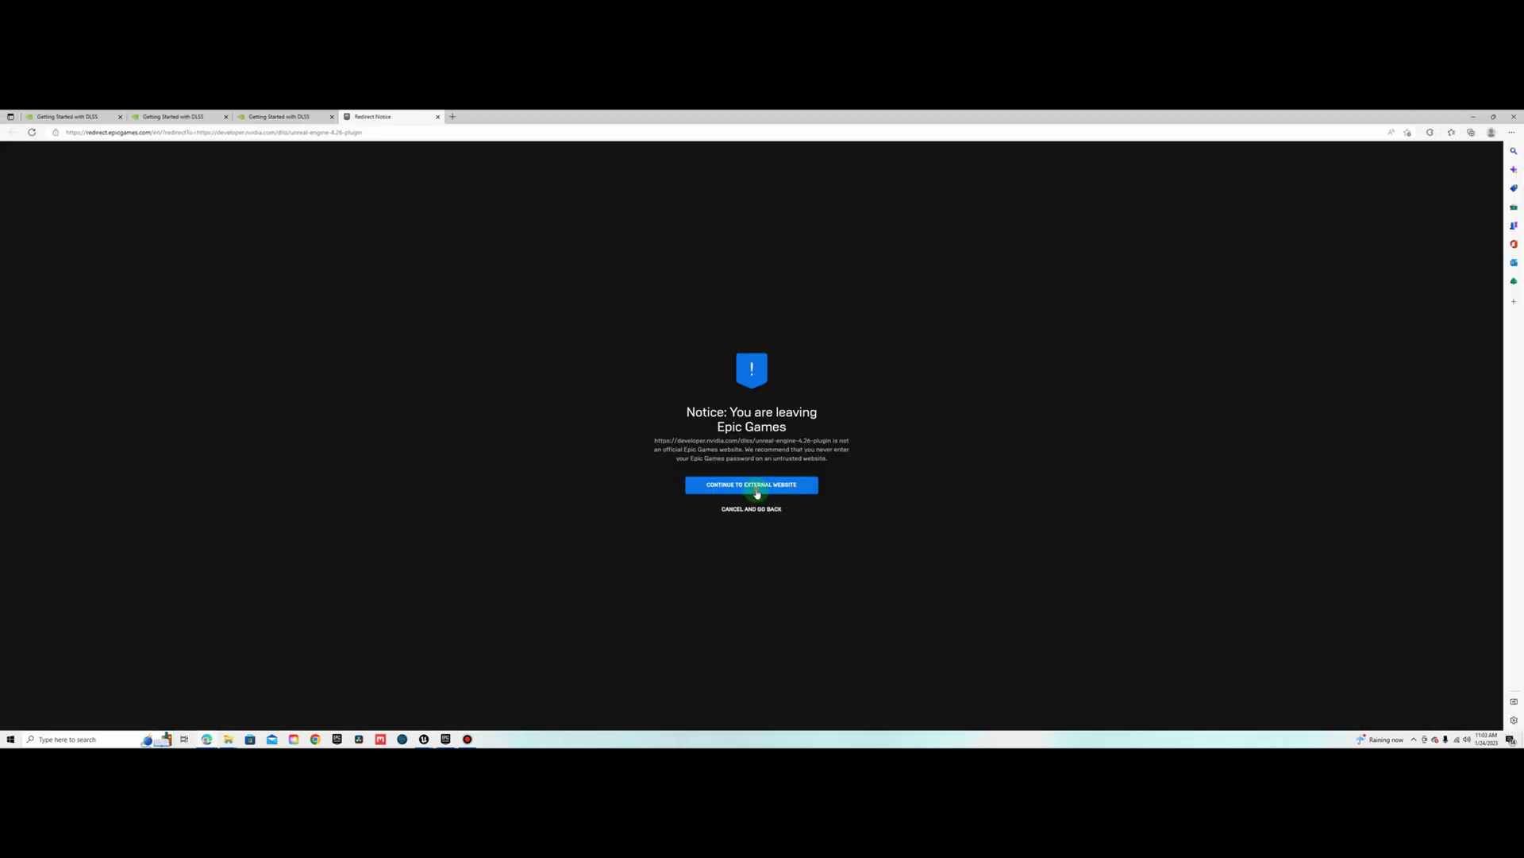
# - Continue to NVIDIA's site, agree to the DLSS licence, and download the UE 5.1 plugin
pyautogui.click(794, 489)
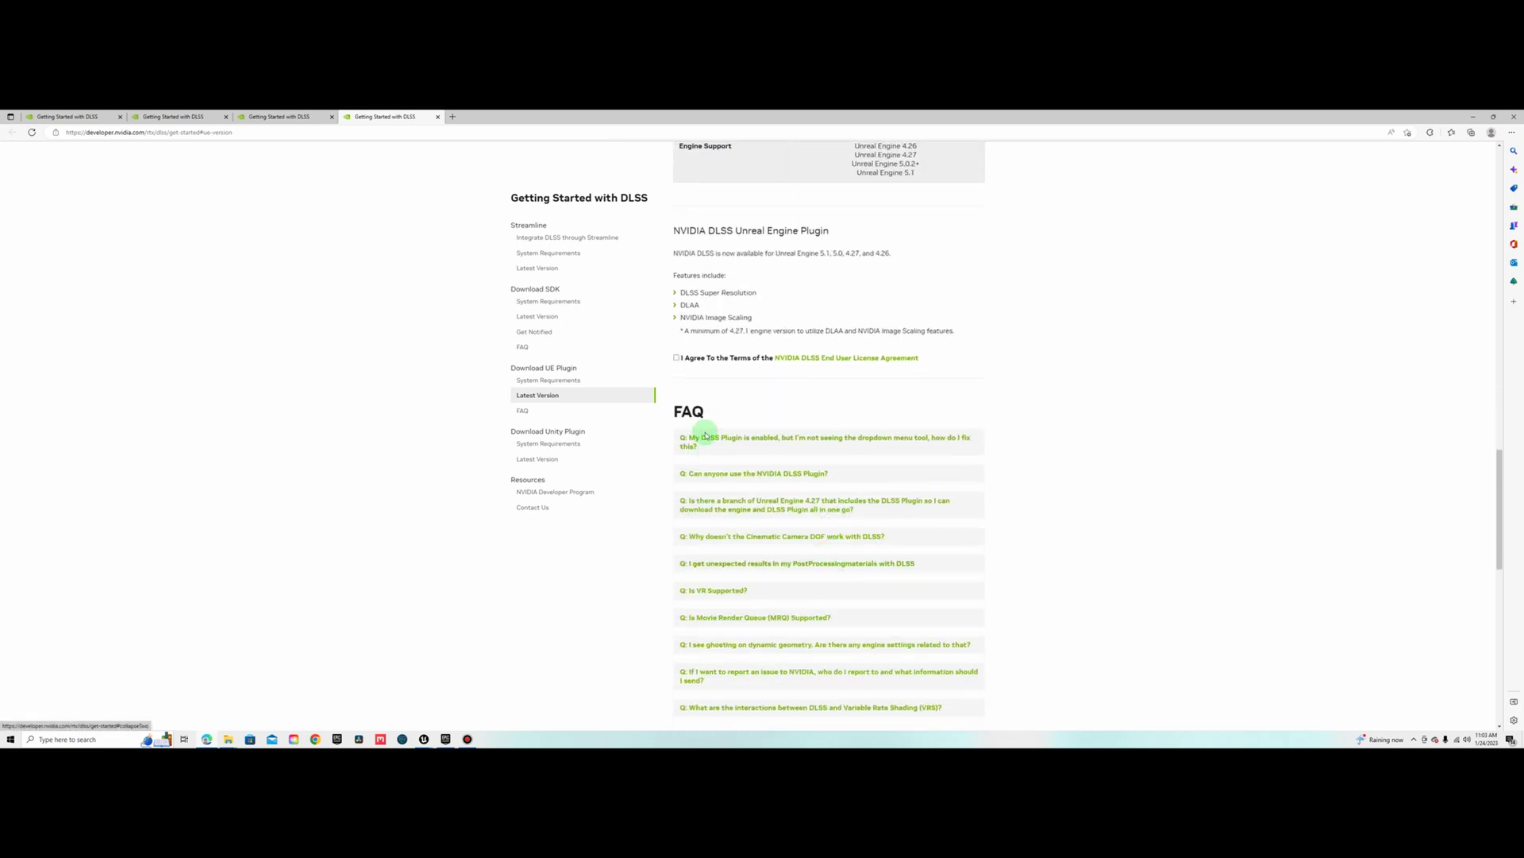
pyautogui.click(676, 358)
pyautogui.click(688, 381)
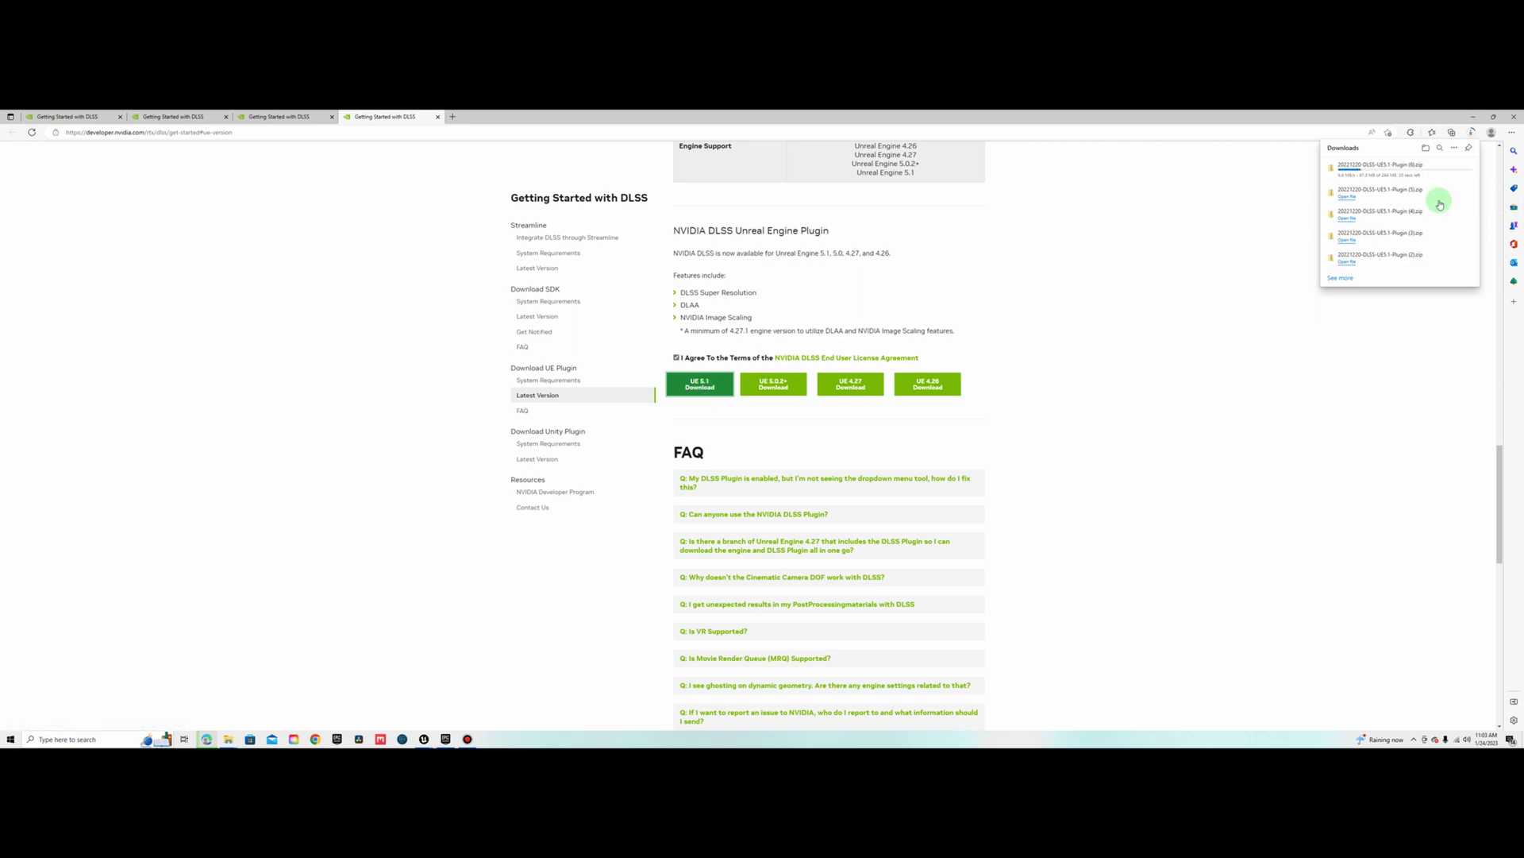
# - Open the extracted plugin folder and select the DLSS, DLSSMoviePipelineSupport and NIS folders
pyautogui.click(1441, 194)
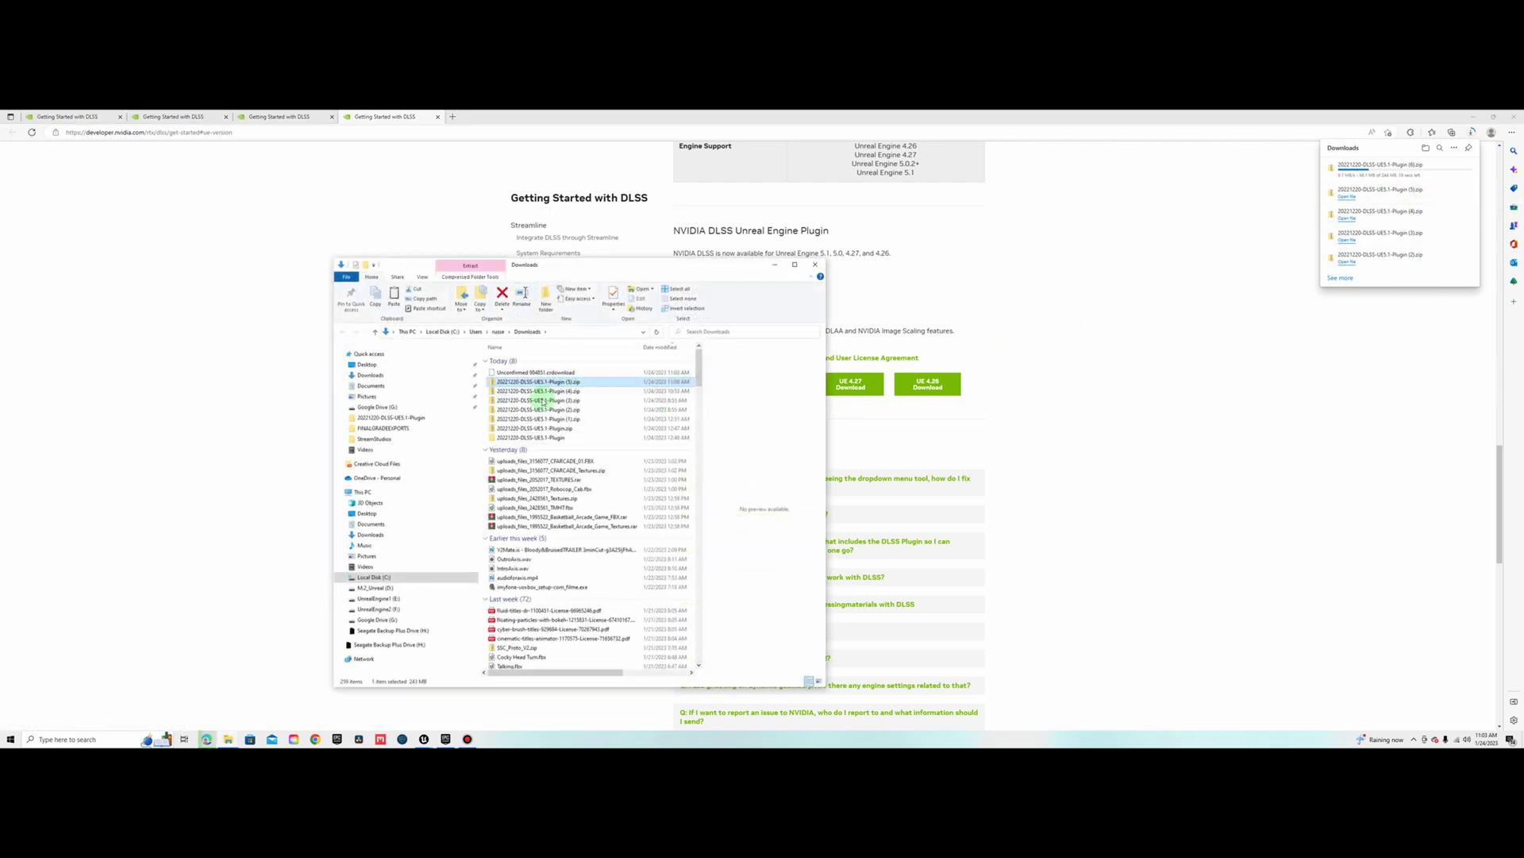
pyautogui.doubleClick(722, 457)
pyautogui.click(510, 361)
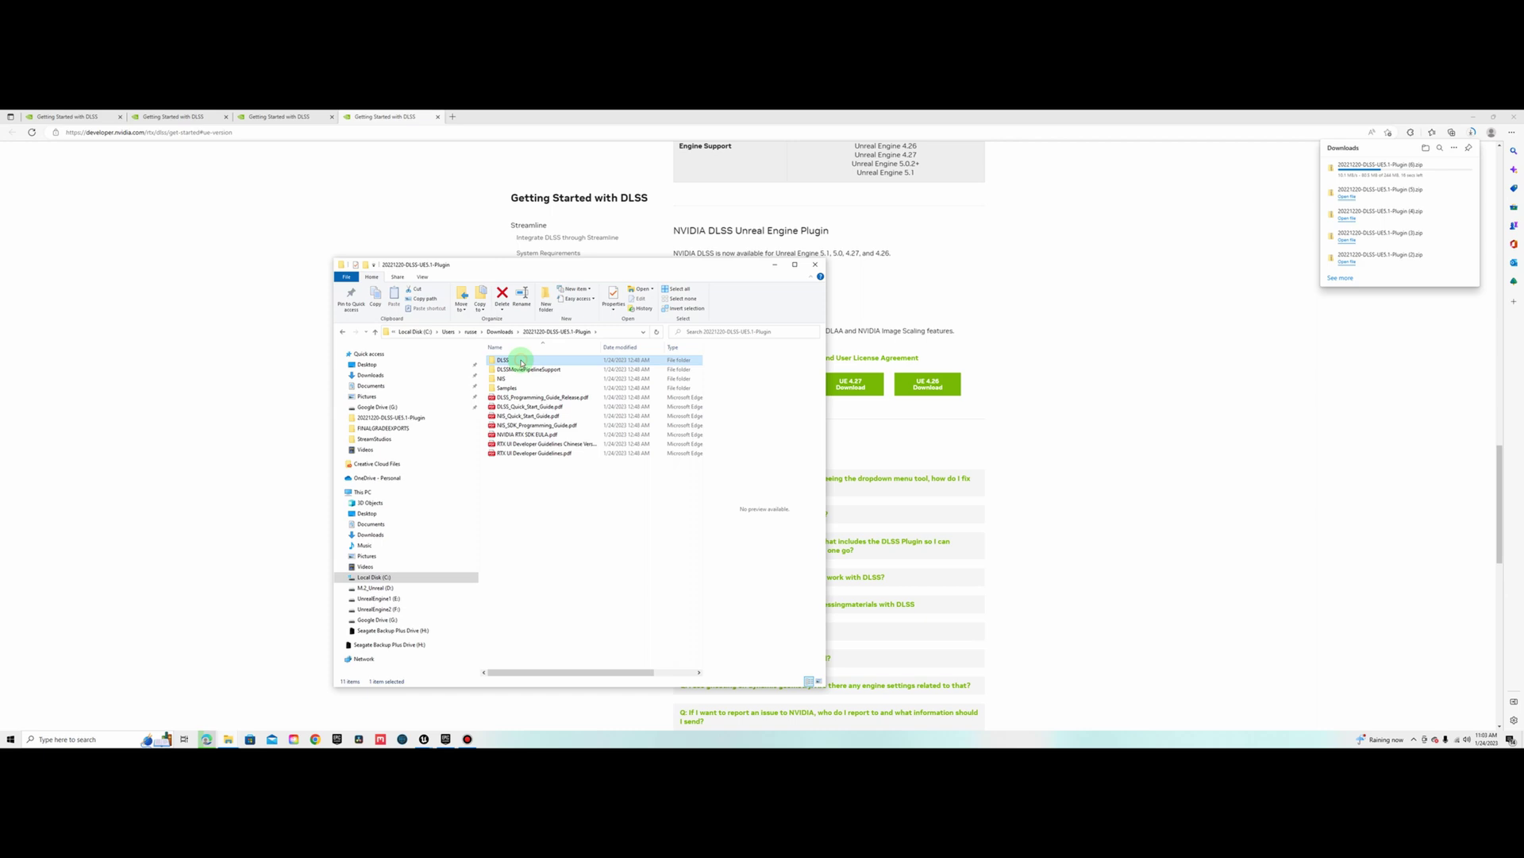
pyautogui.click(515, 379)
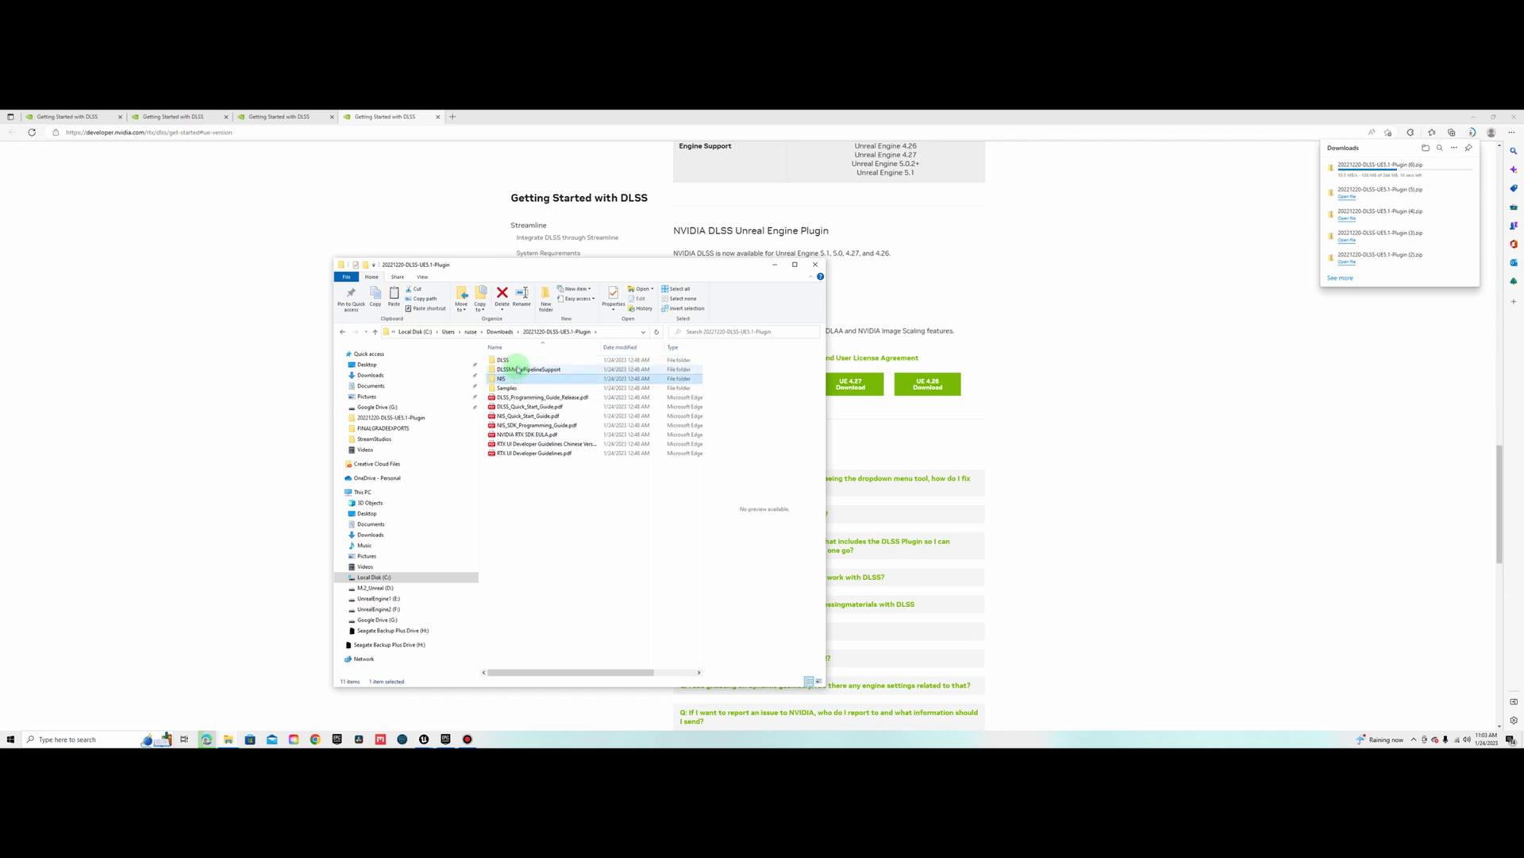
pyautogui.keyDown('shift'); pyautogui.click(512, 361); pyautogui.keyUp('shift')
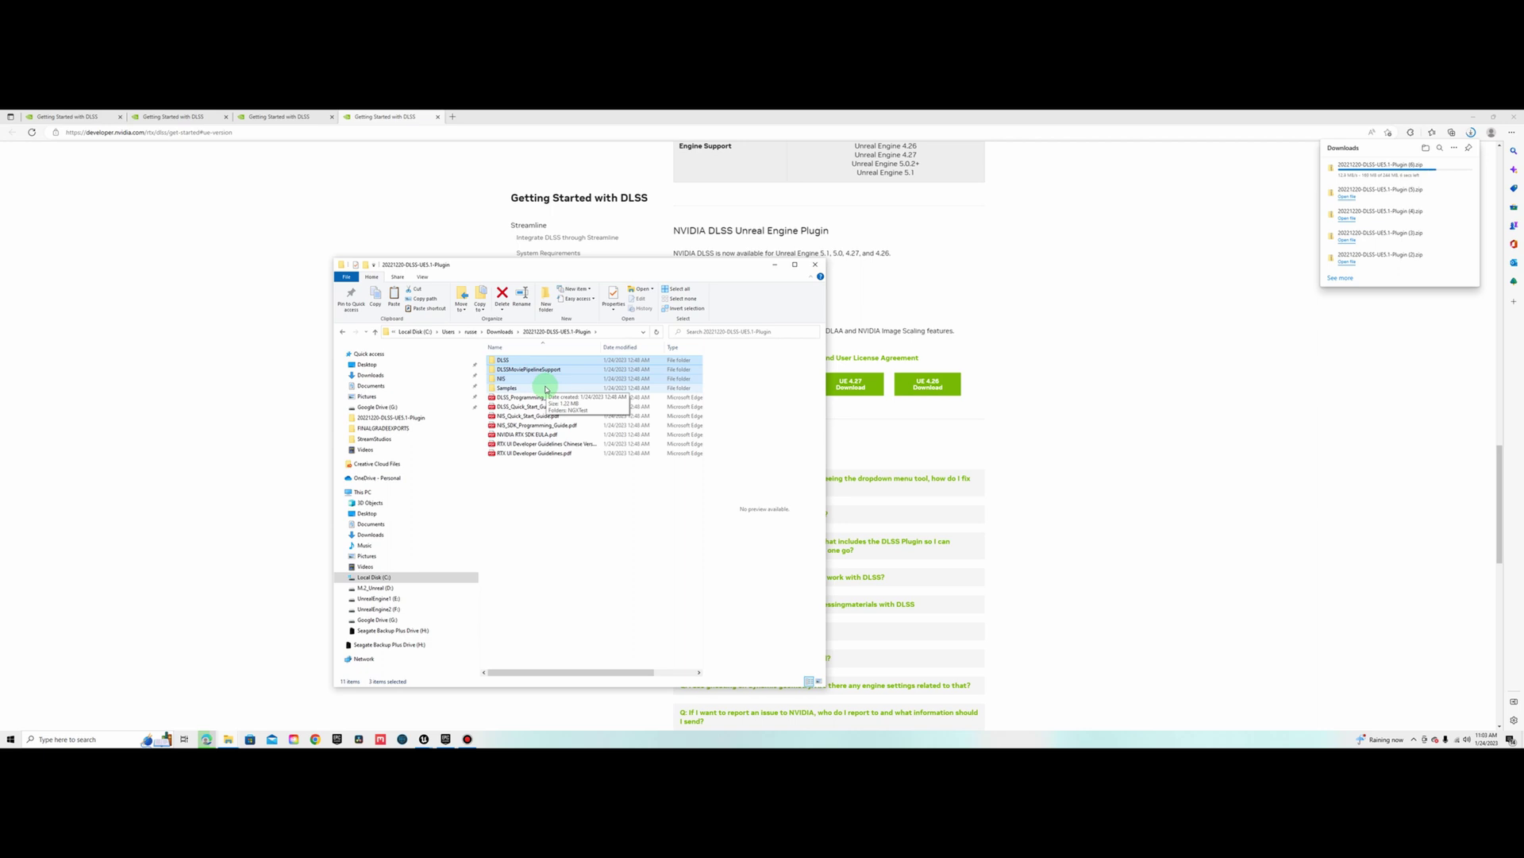
# - Go to C:\Program Files\Epic Games\UE_5.1\Engine\Plugins and confirm DLSS, DLSSMoviePipelineSupport and NIS are present
pyautogui.click(393, 587)
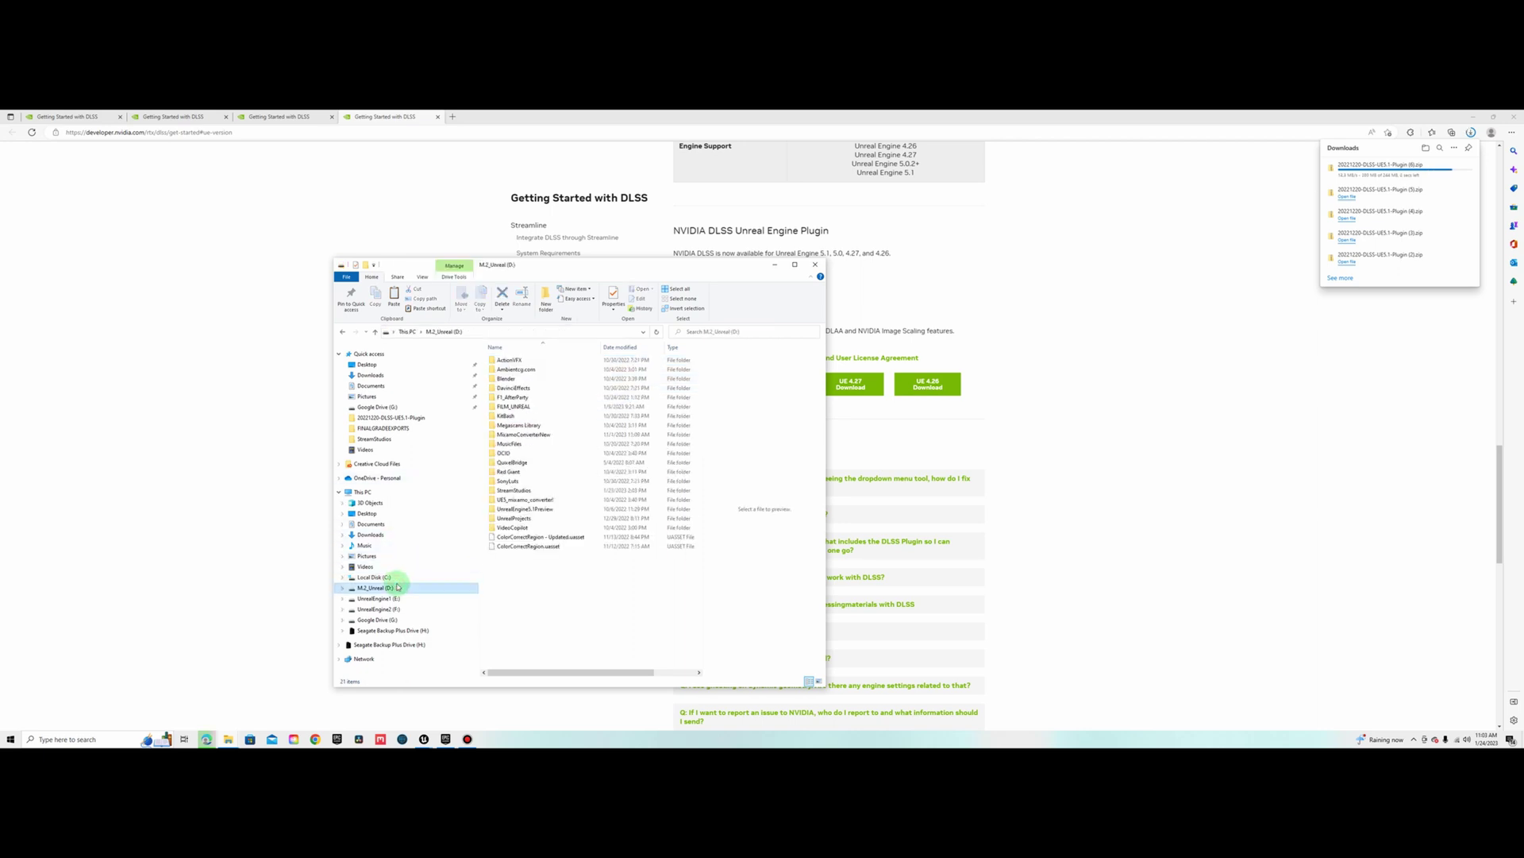
pyautogui.click(398, 579)
pyautogui.doubleClick(532, 406)
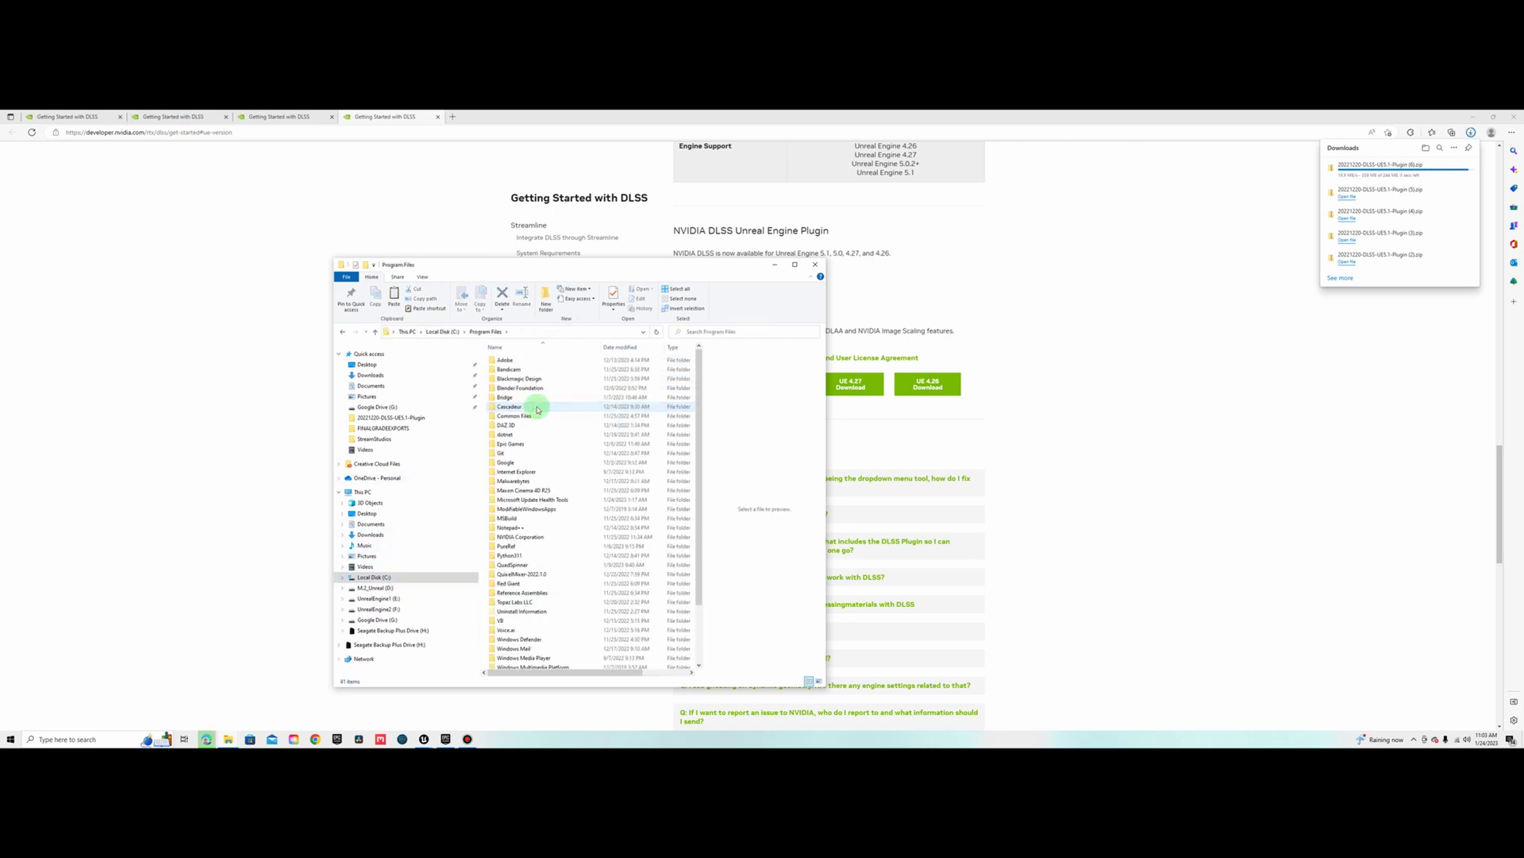
pyautogui.doubleClick(526, 443)
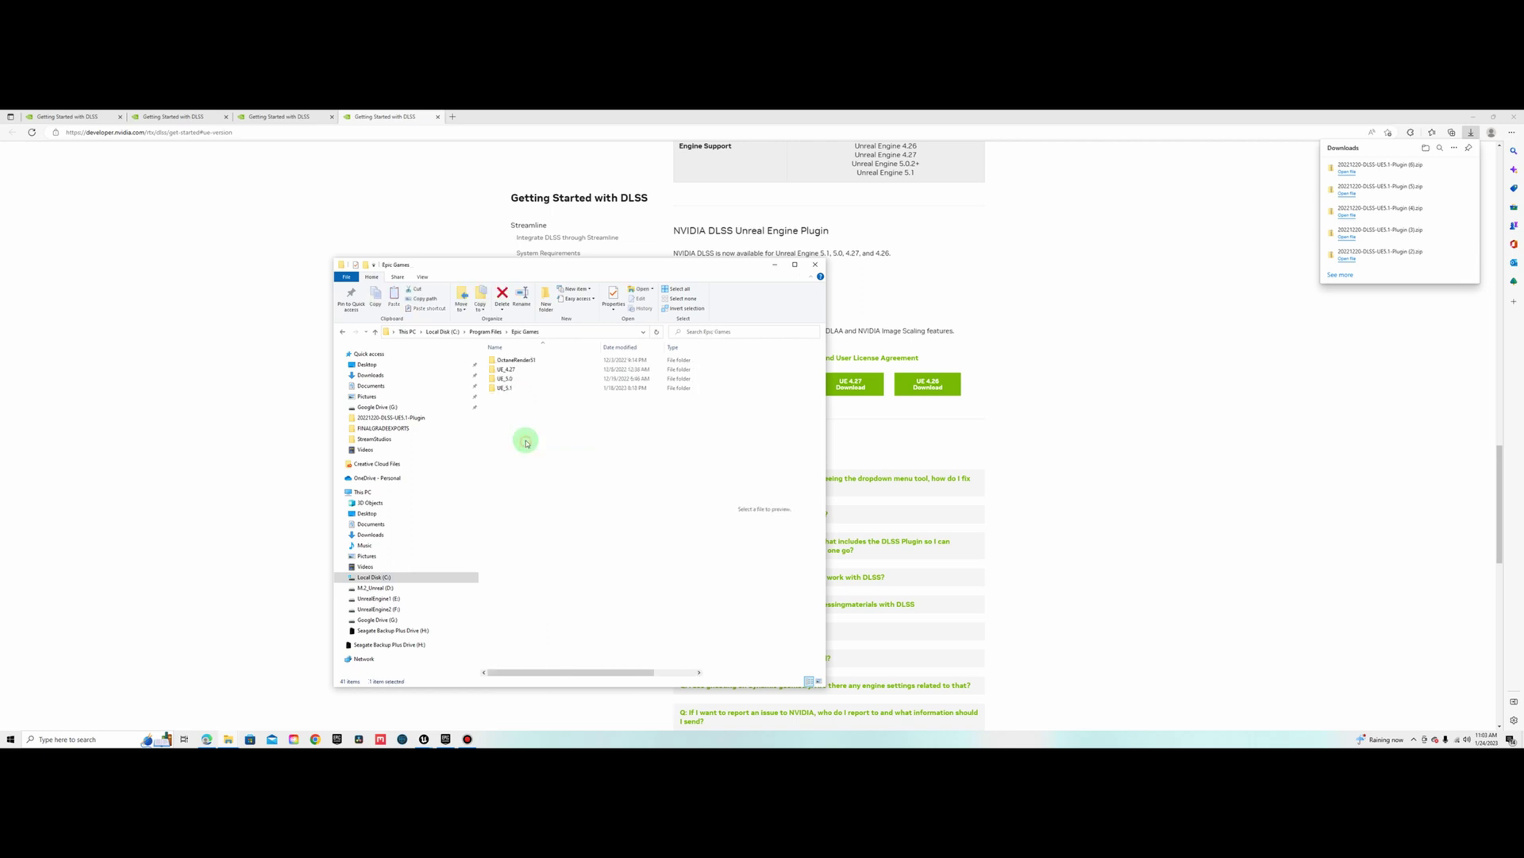
pyautogui.click(523, 389)
pyautogui.doubleClick(523, 389)
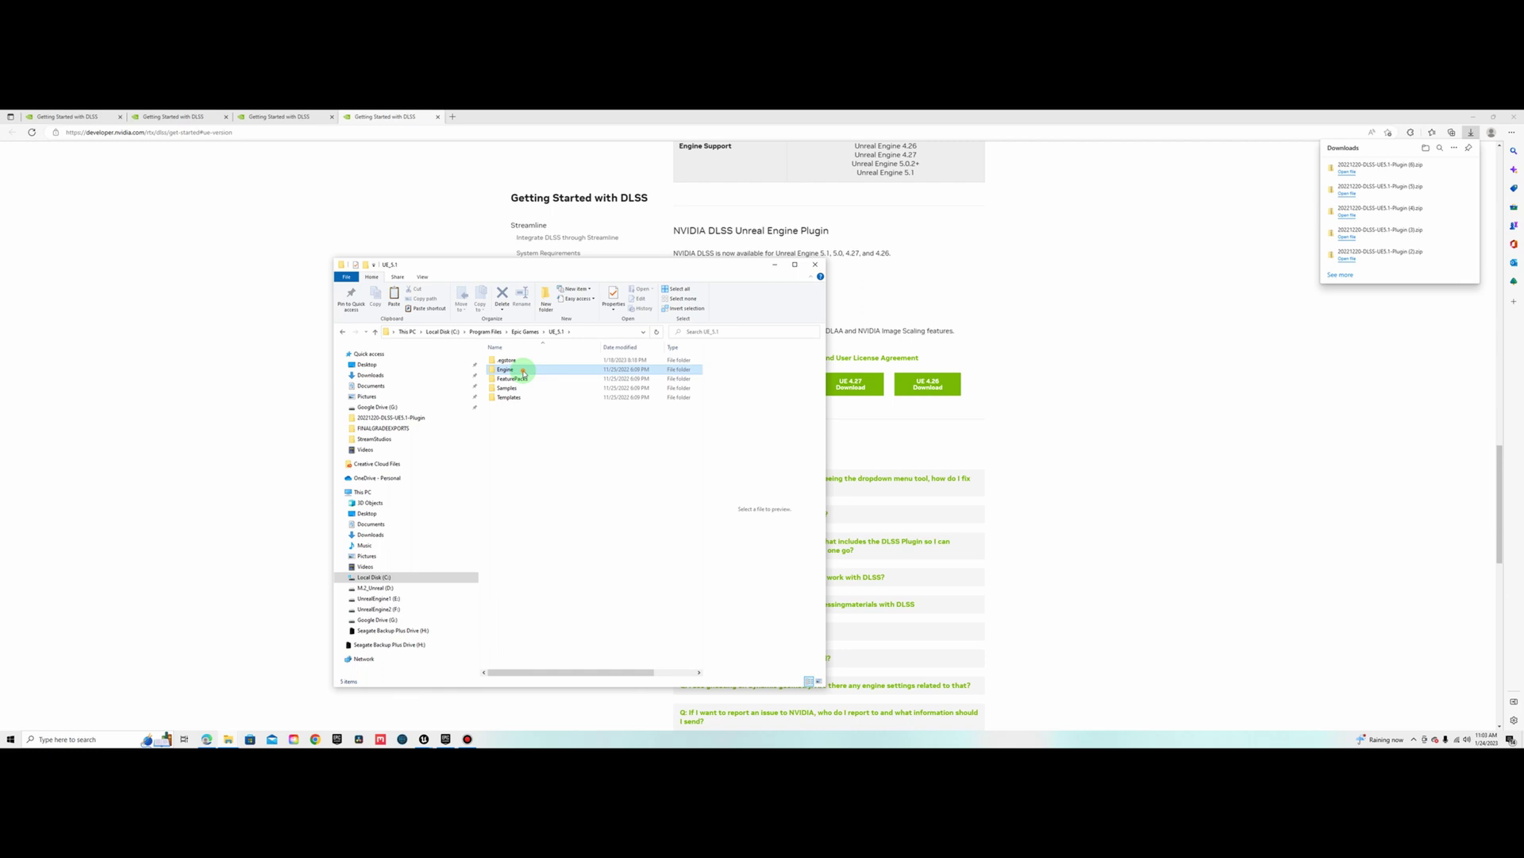
pyautogui.doubleClick(523, 370)
pyautogui.doubleClick(516, 443)
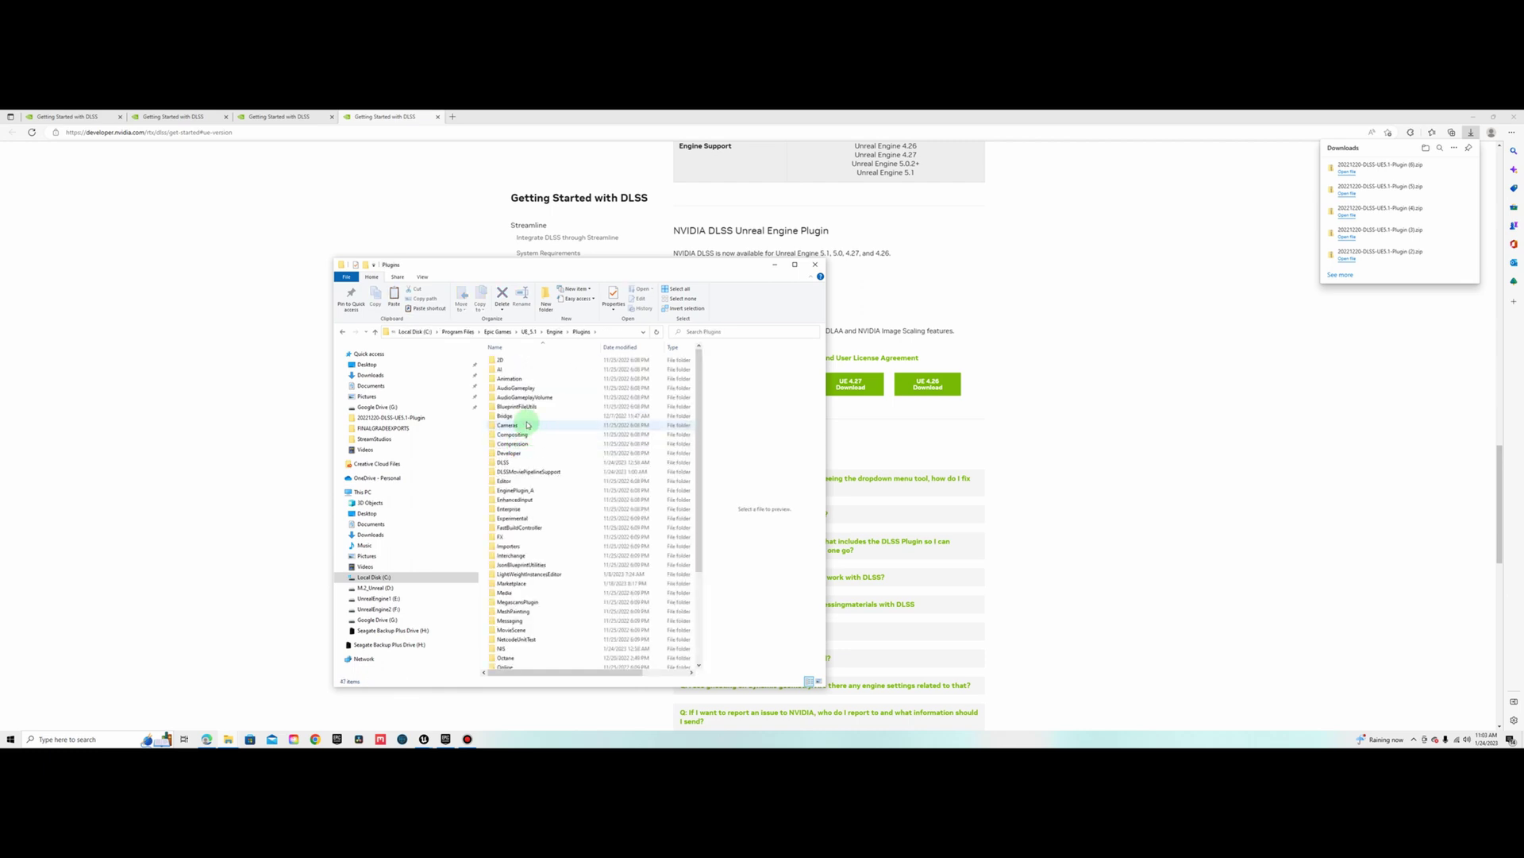
pyautogui.click(524, 462)
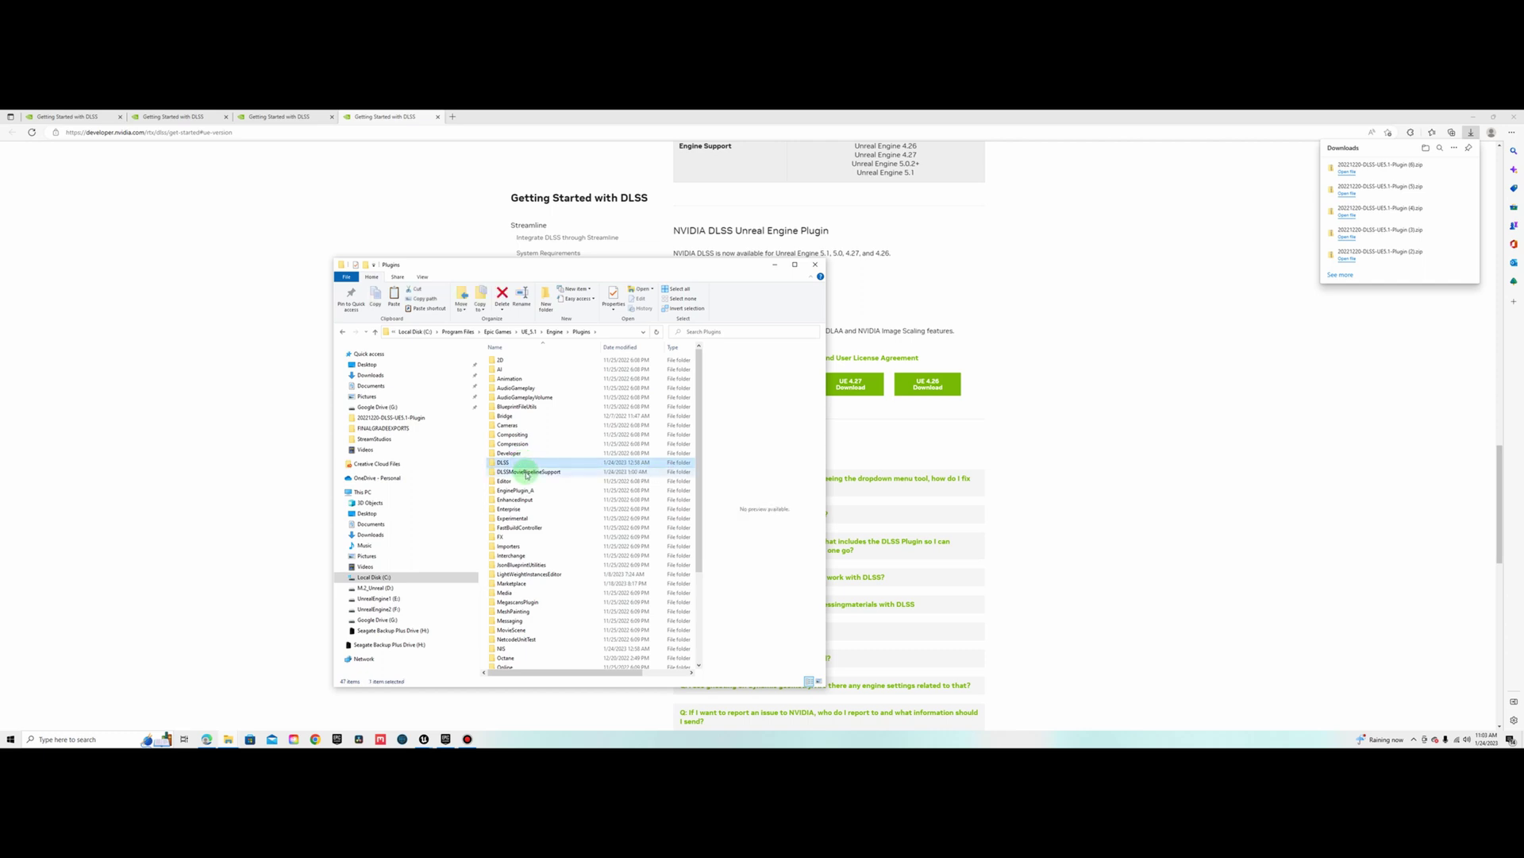
pyautogui.click(527, 473)
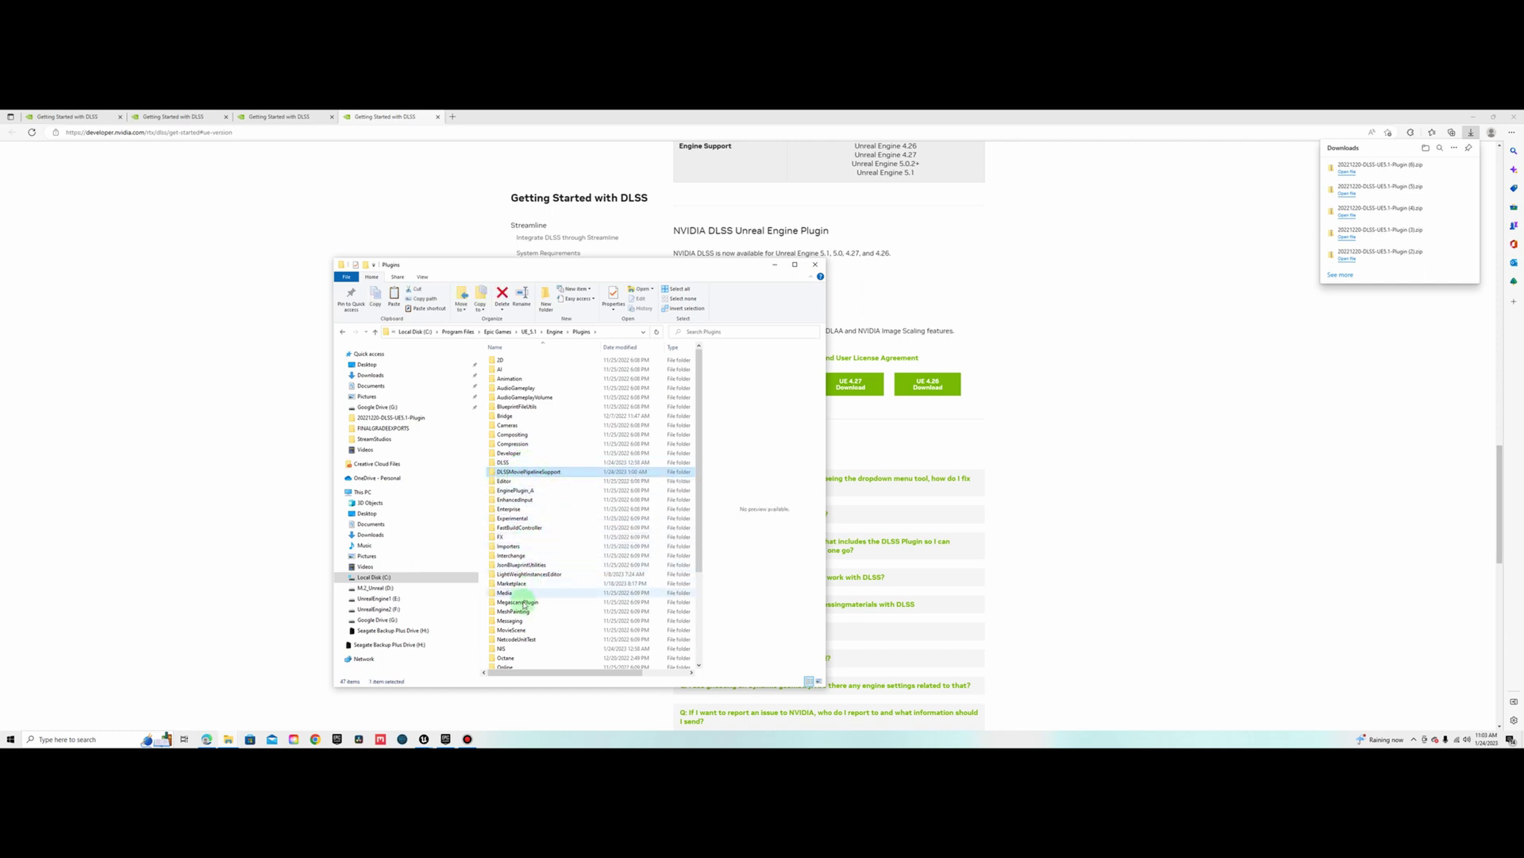
pyautogui.click(506, 648)
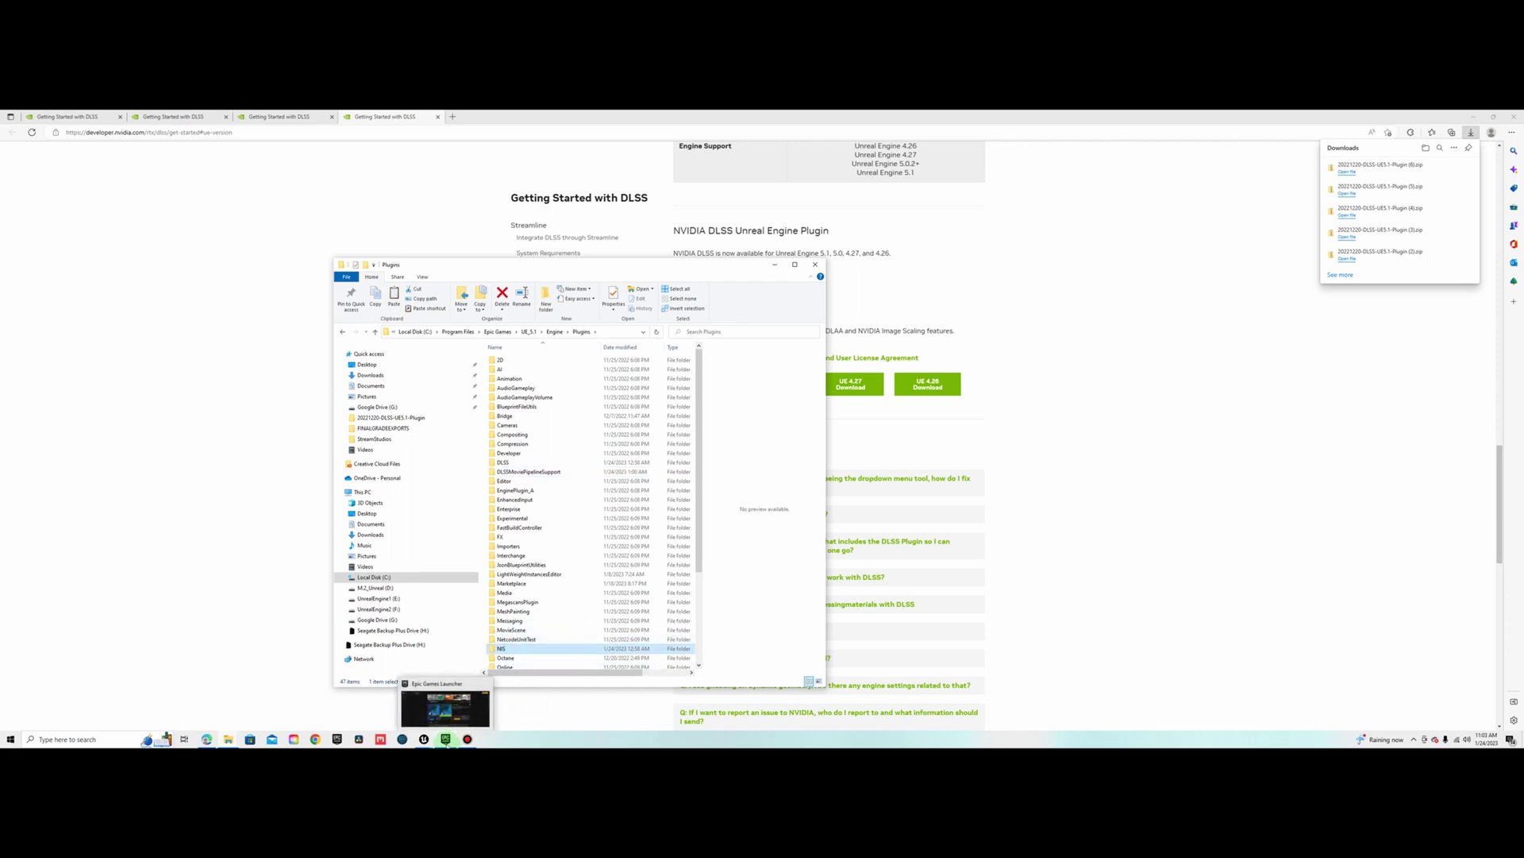
# - In Edit > Plugins, replace the dlss search with 'prores' to check Apple ProRes Media, then close
pyautogui.click(405, 707)
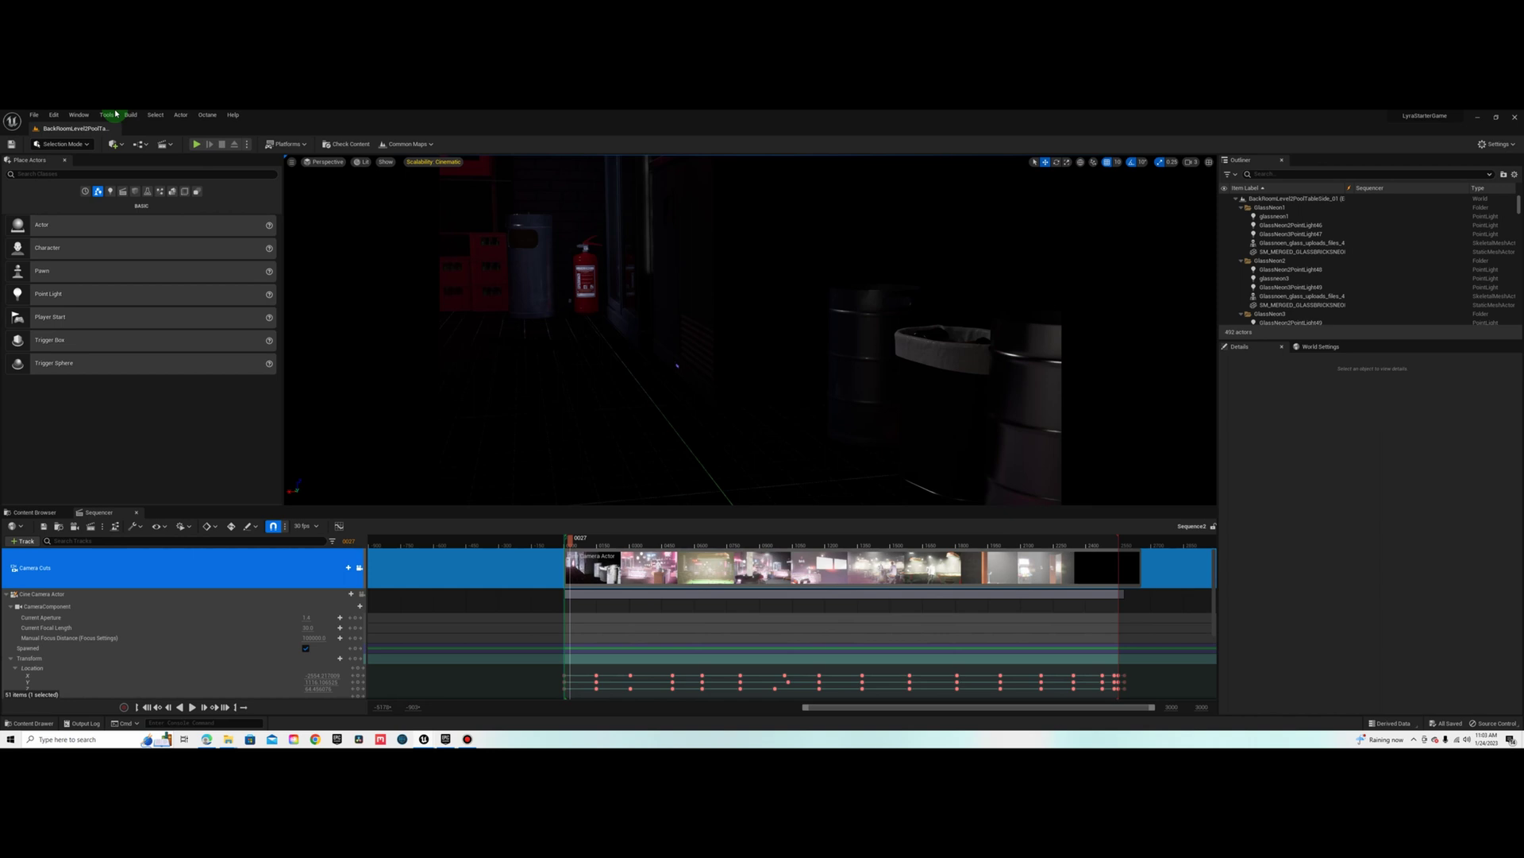
pyautogui.click(53, 117)
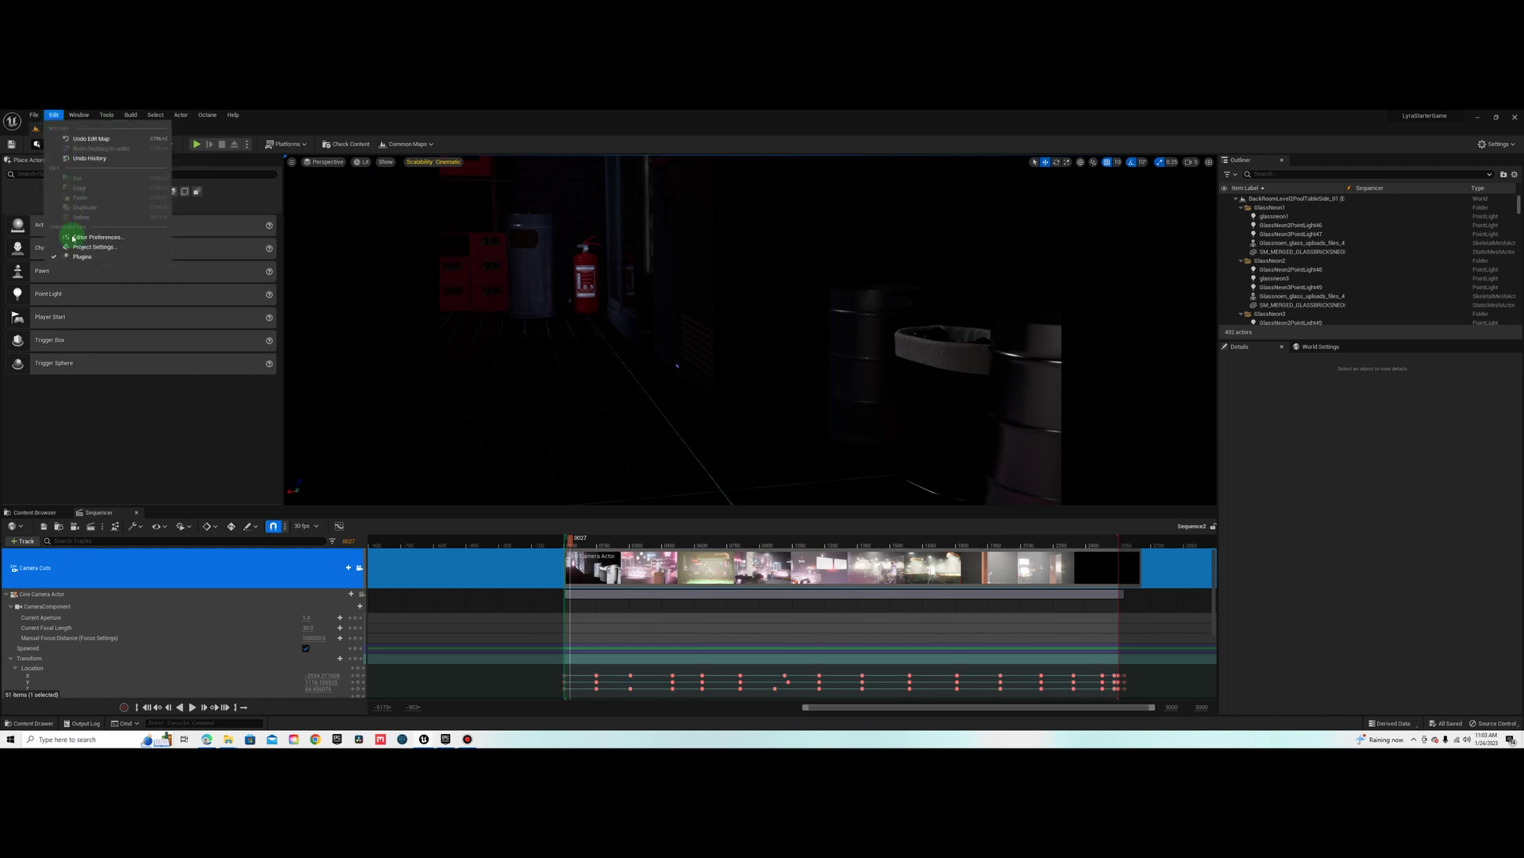
pyautogui.click(68, 247)
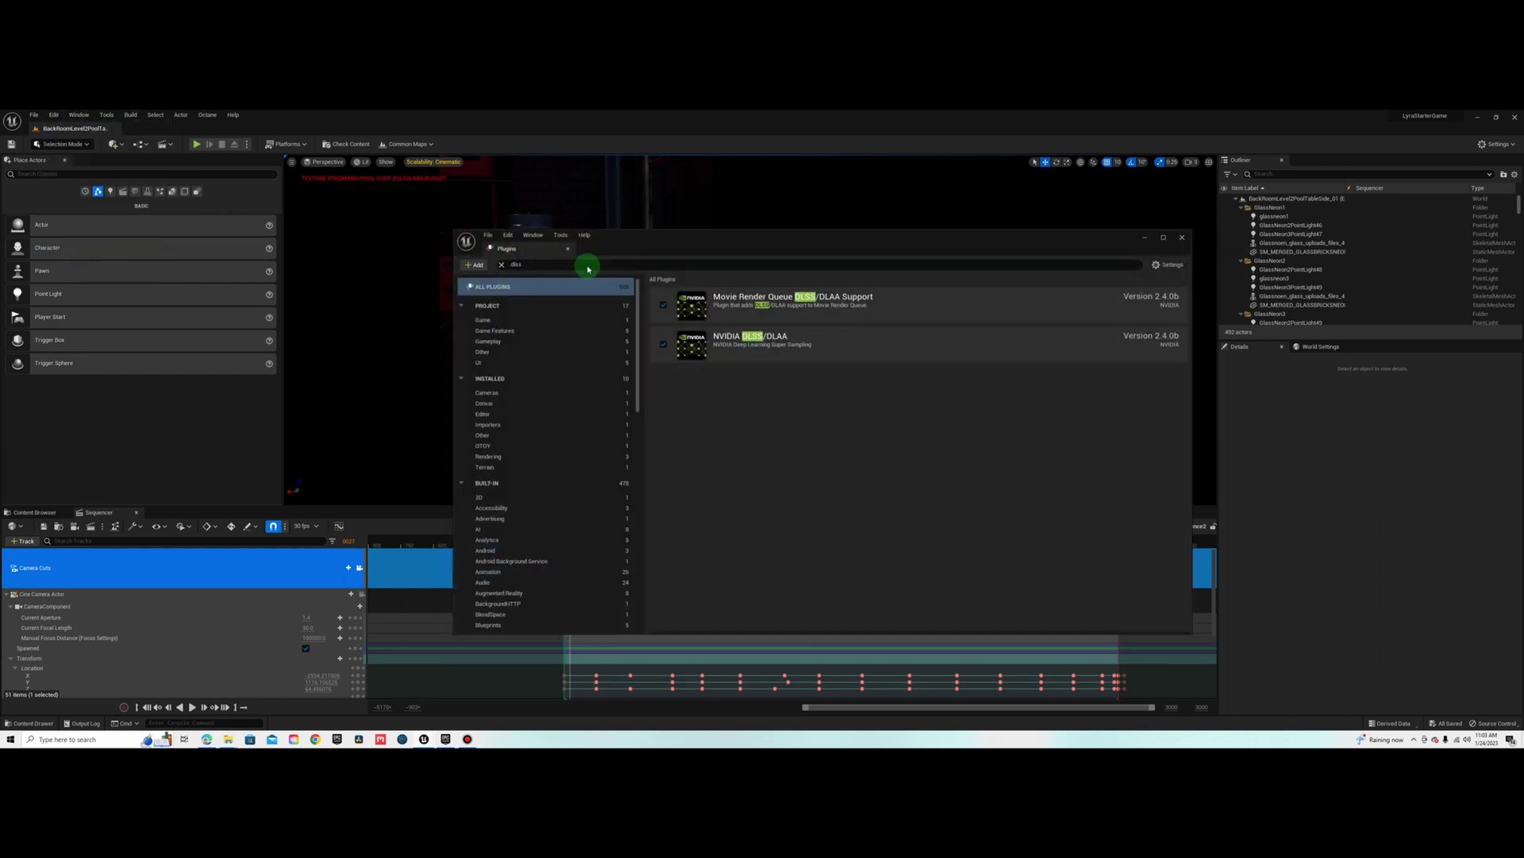
pyautogui.click(520, 265)
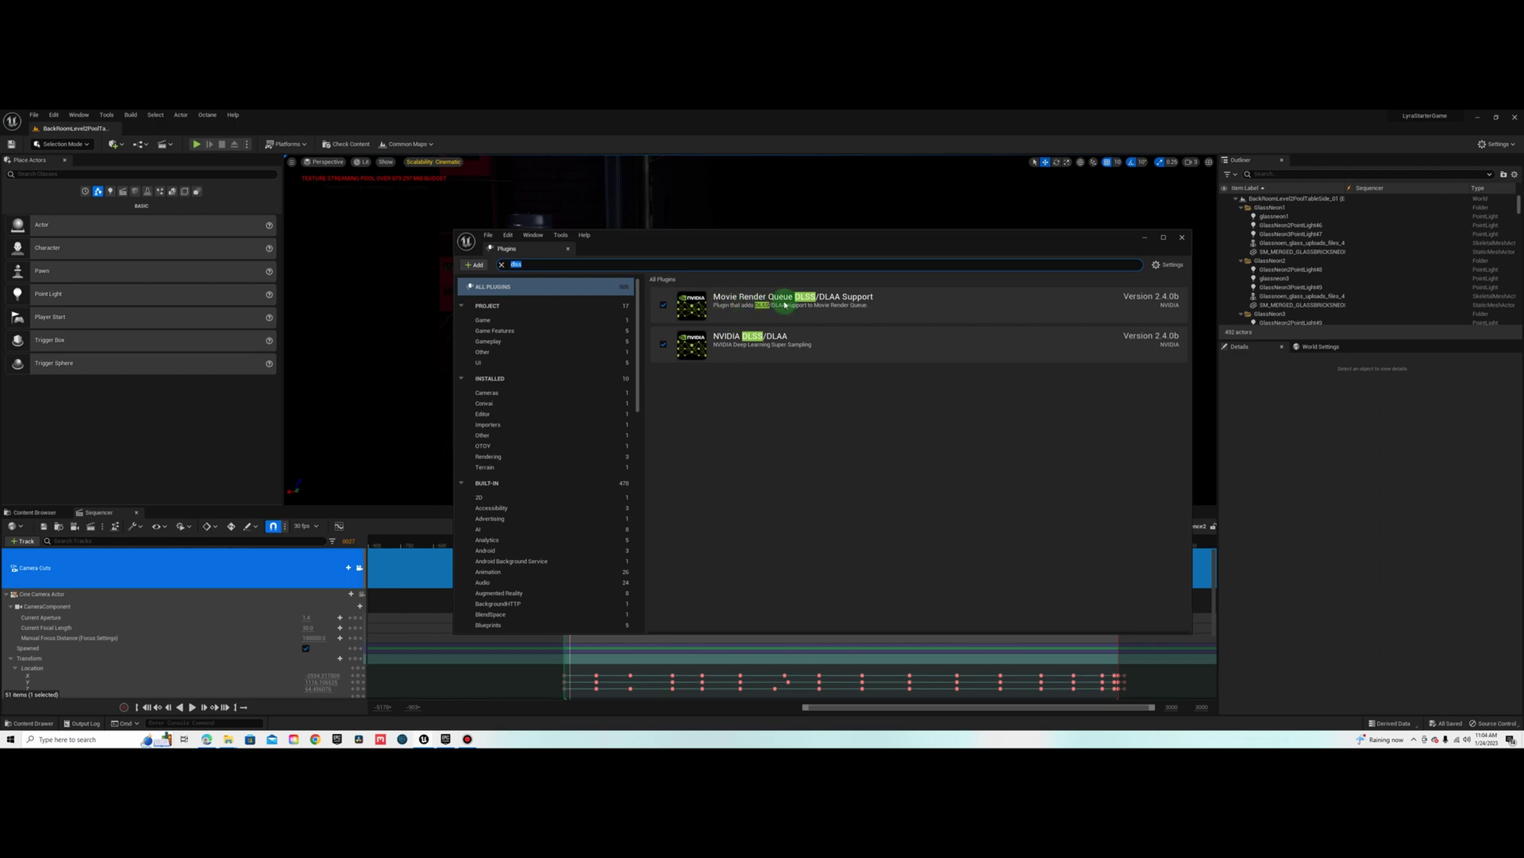
pyautogui.click(546, 264)
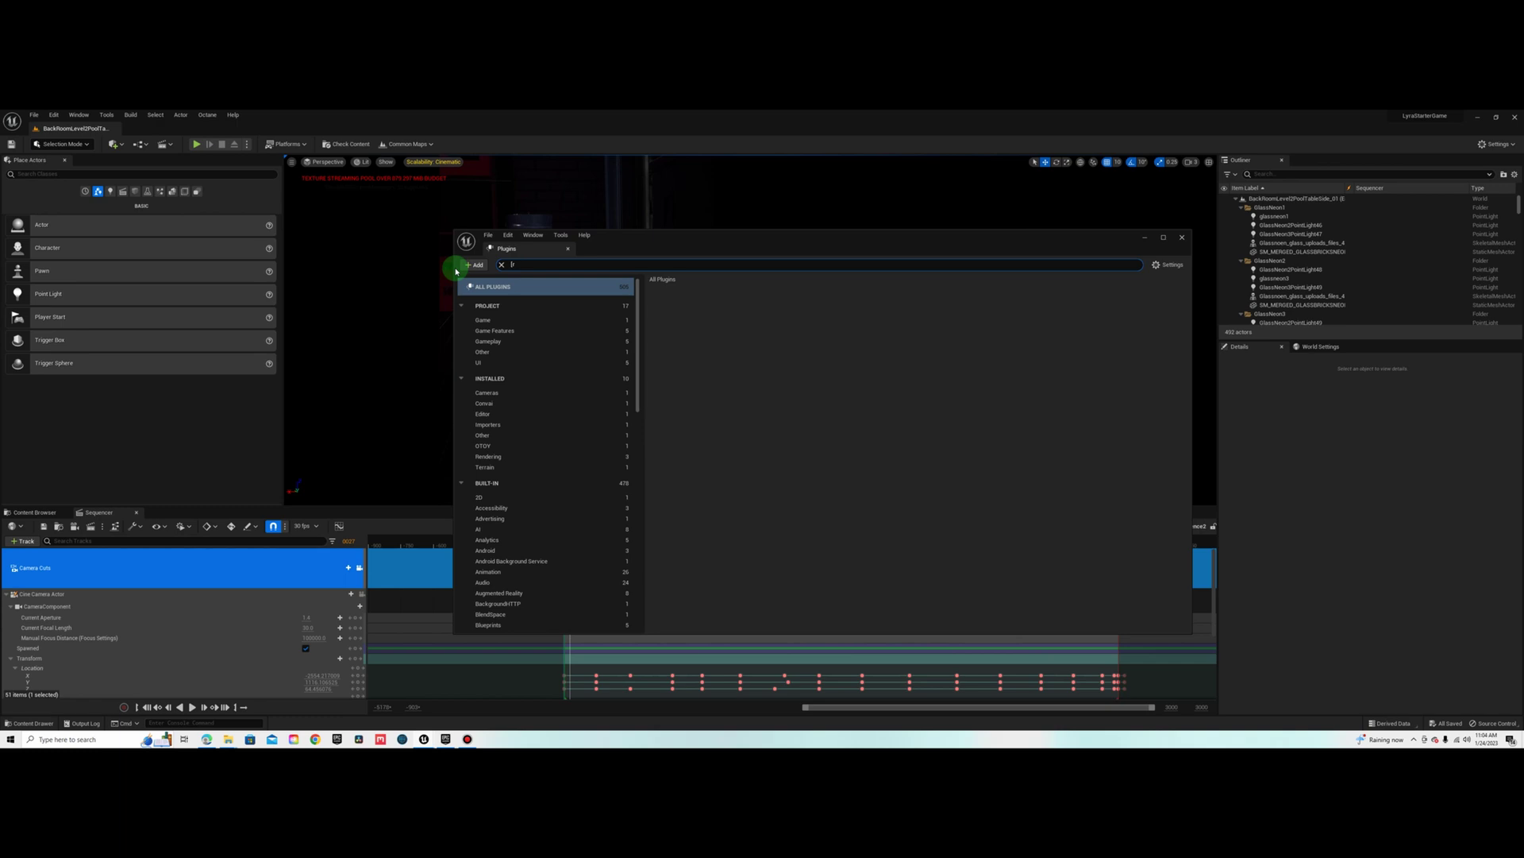
pyautogui.write('pro')
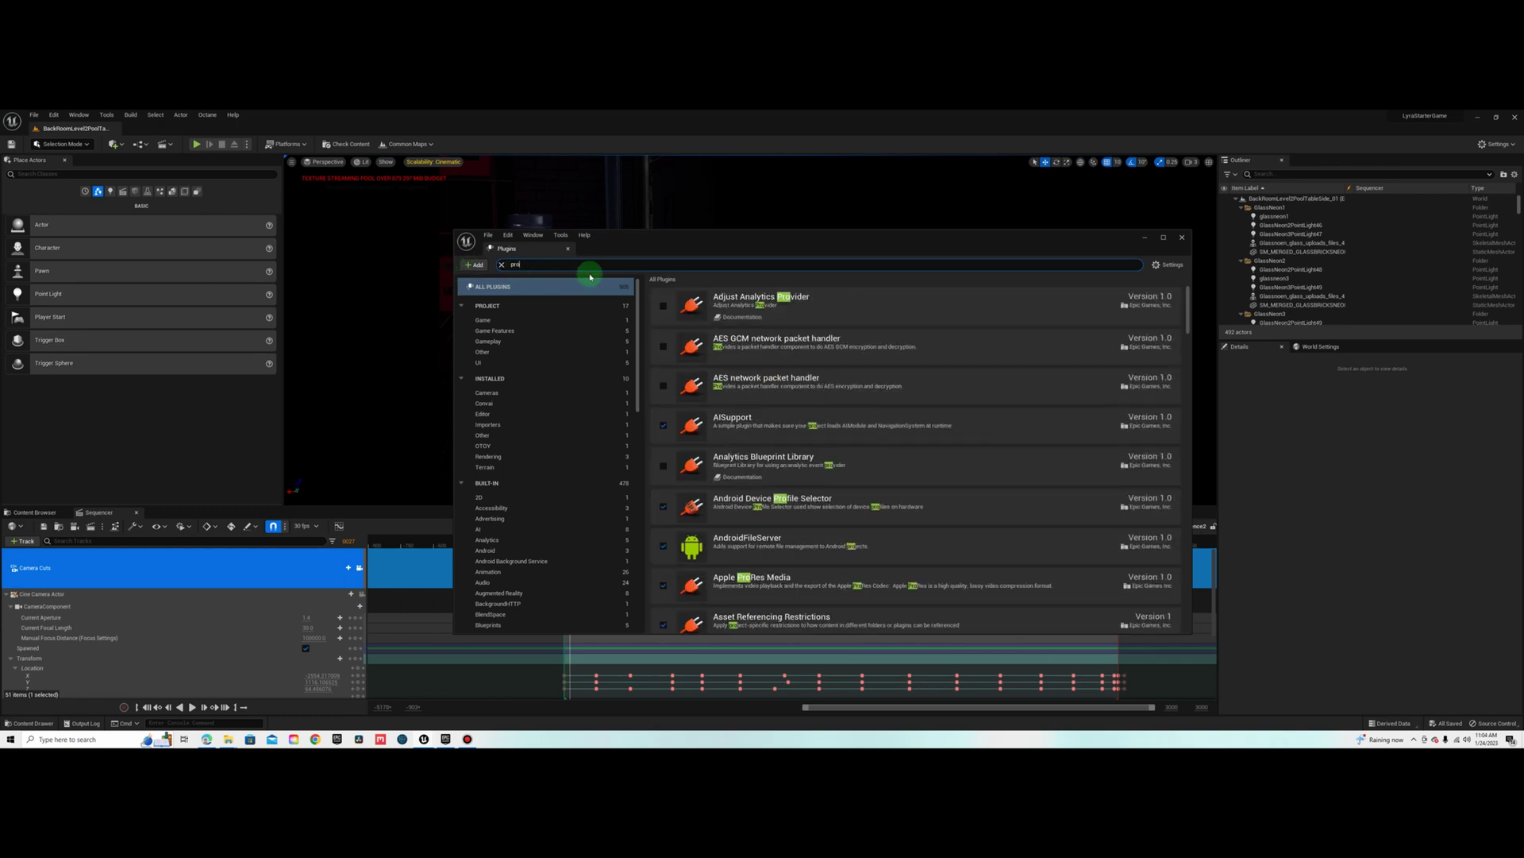
pyautogui.write('res')
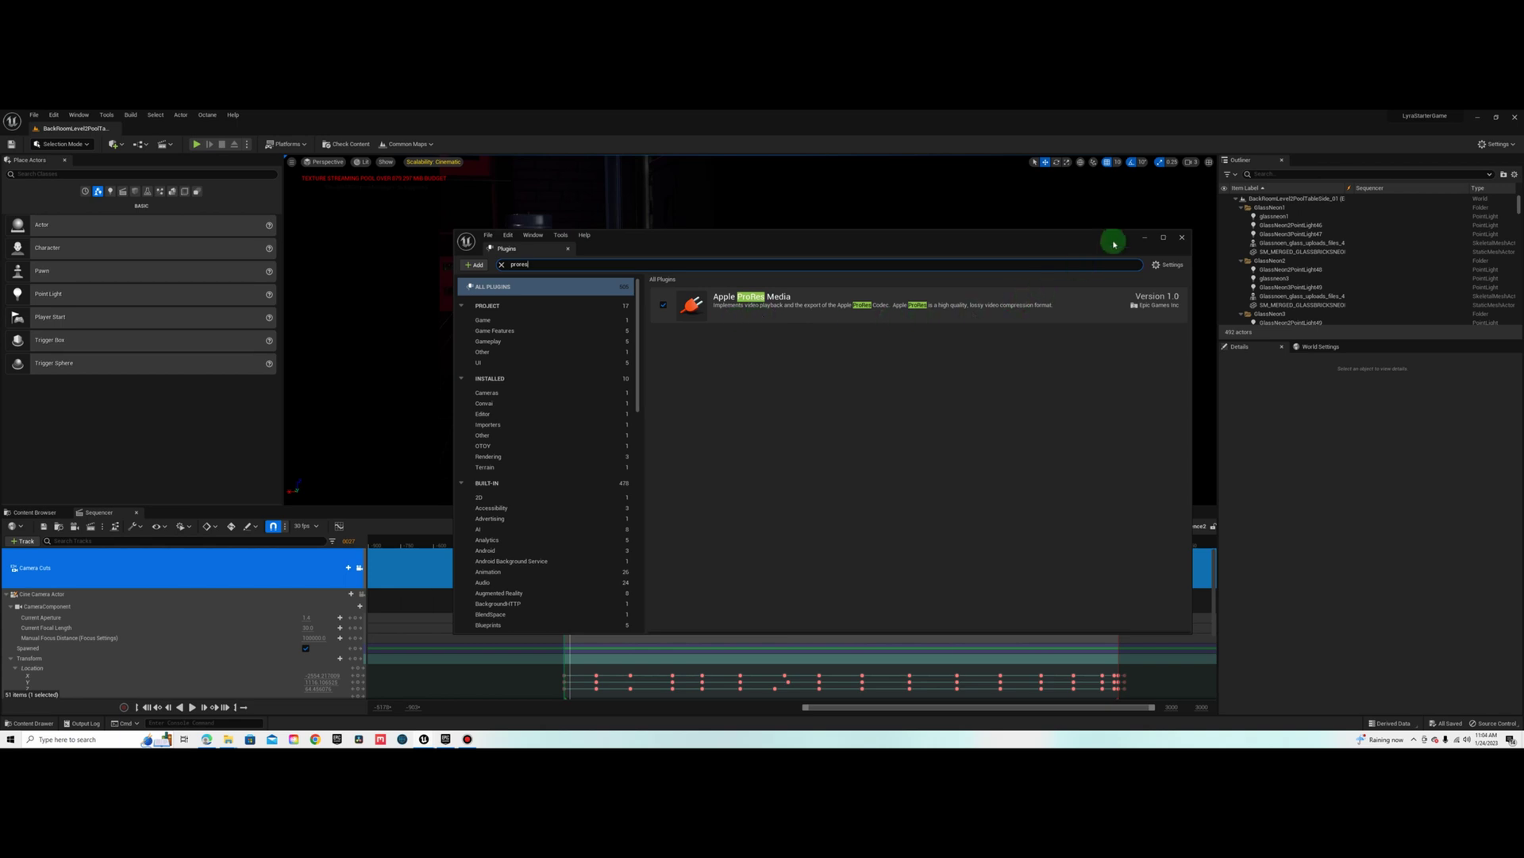
pyautogui.click(1183, 238)
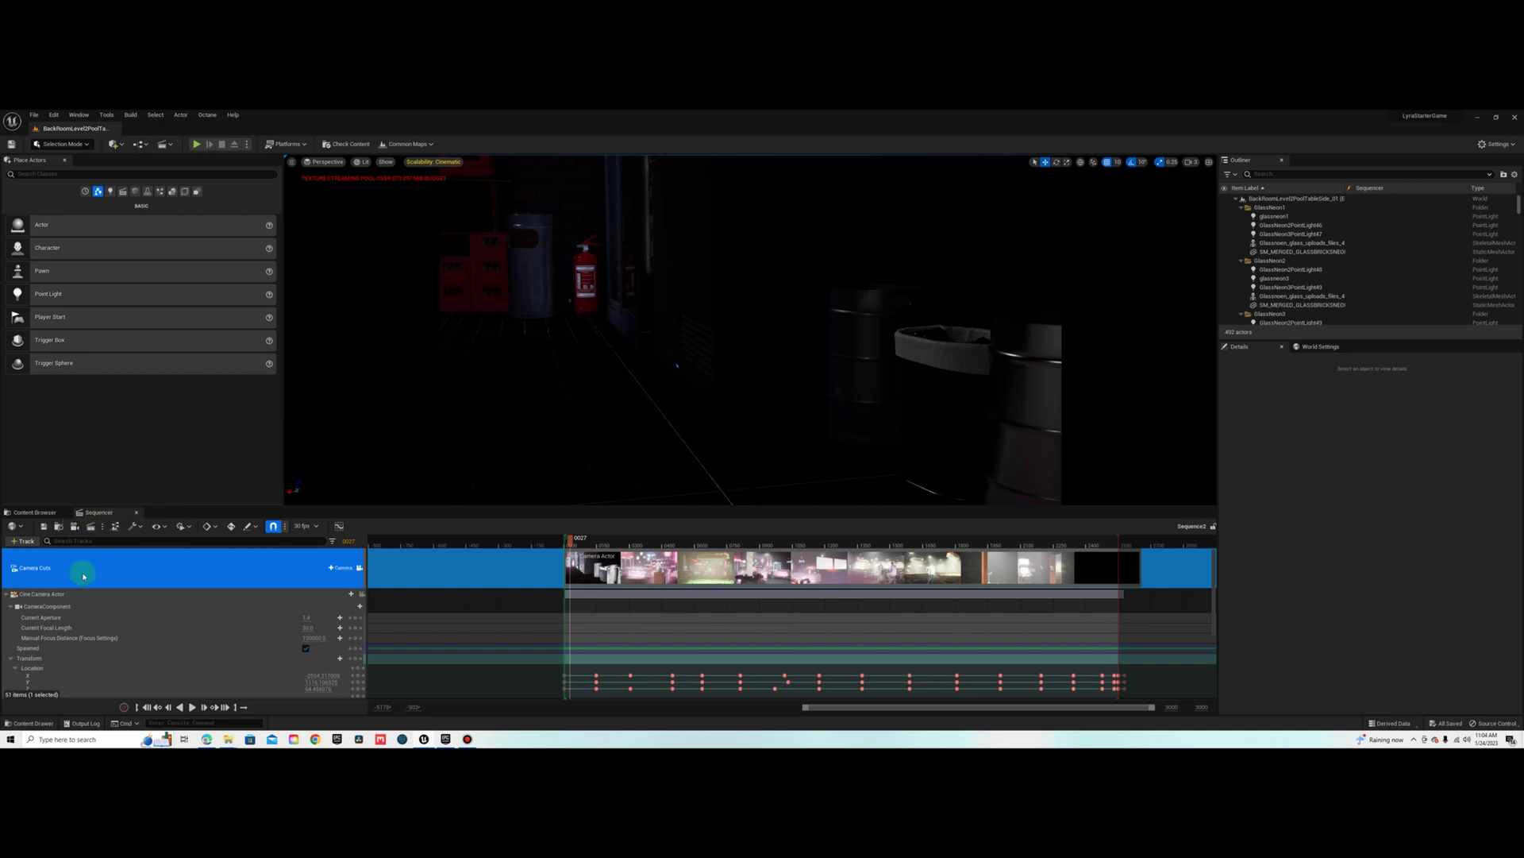
# - Jump to the first keyframe and open the Sequence2 job's Movie Render Queue settings
pyautogui.press('.')
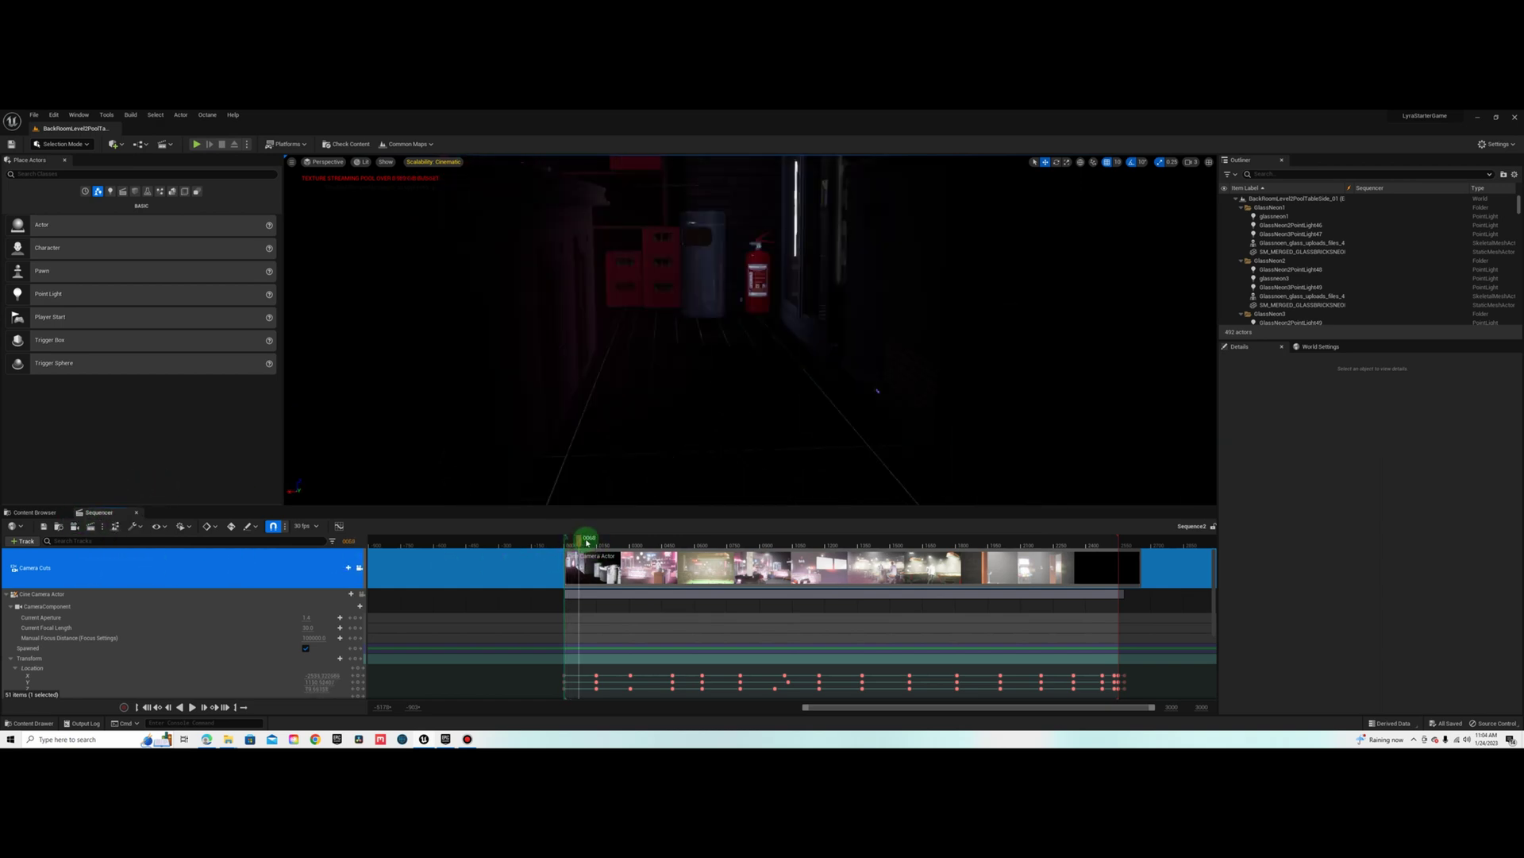
pyautogui.click(90, 528)
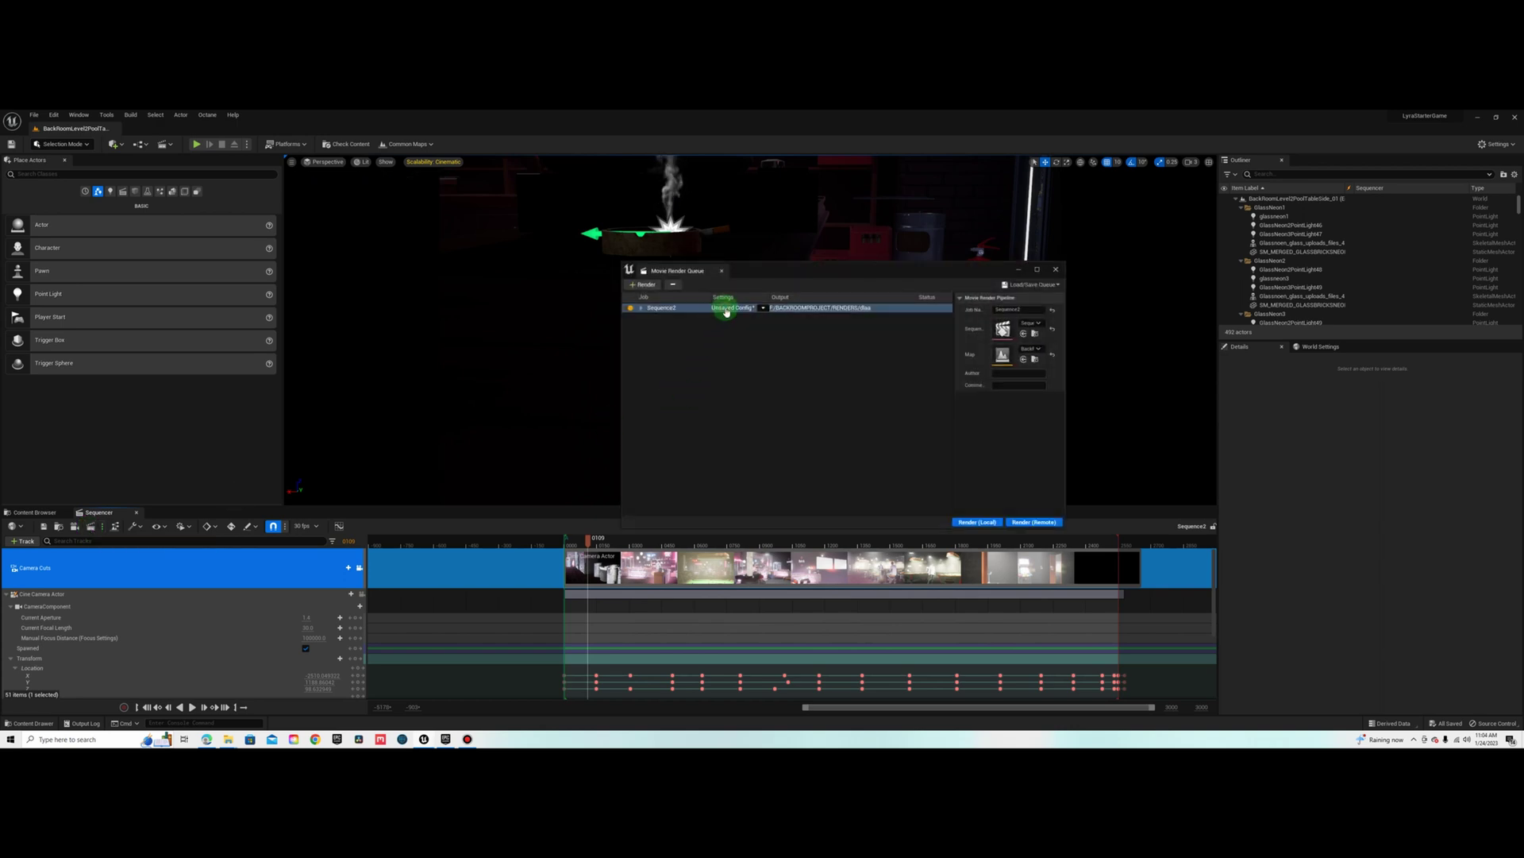
pyautogui.click(725, 309)
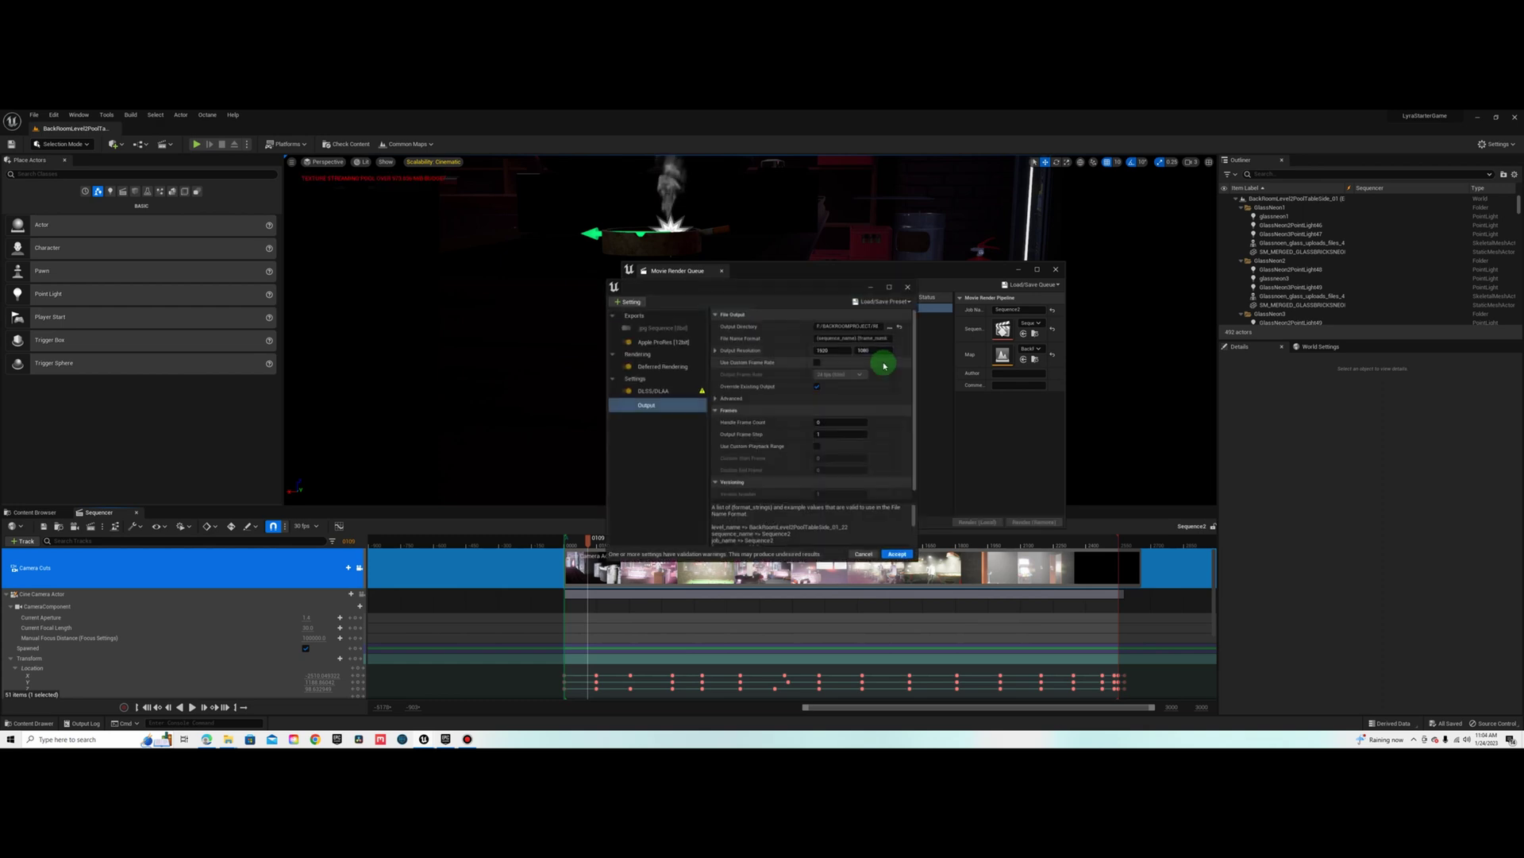
# - Delete the DLSS/DLAA setting from the job and add it back via + Setting
pyautogui.click(636, 302)
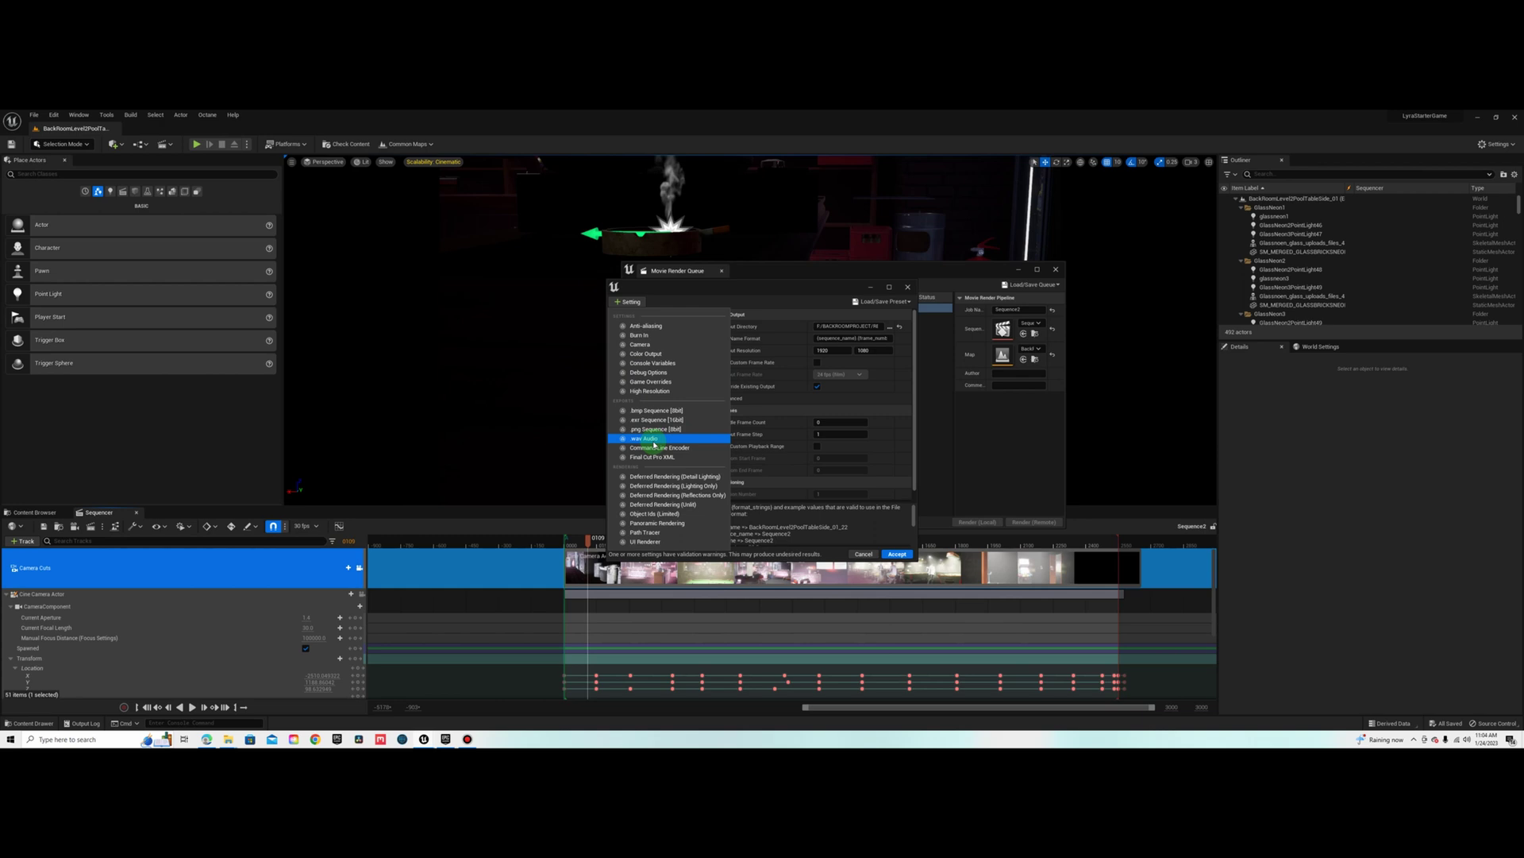
pyautogui.click(859, 405)
pyautogui.click(661, 393)
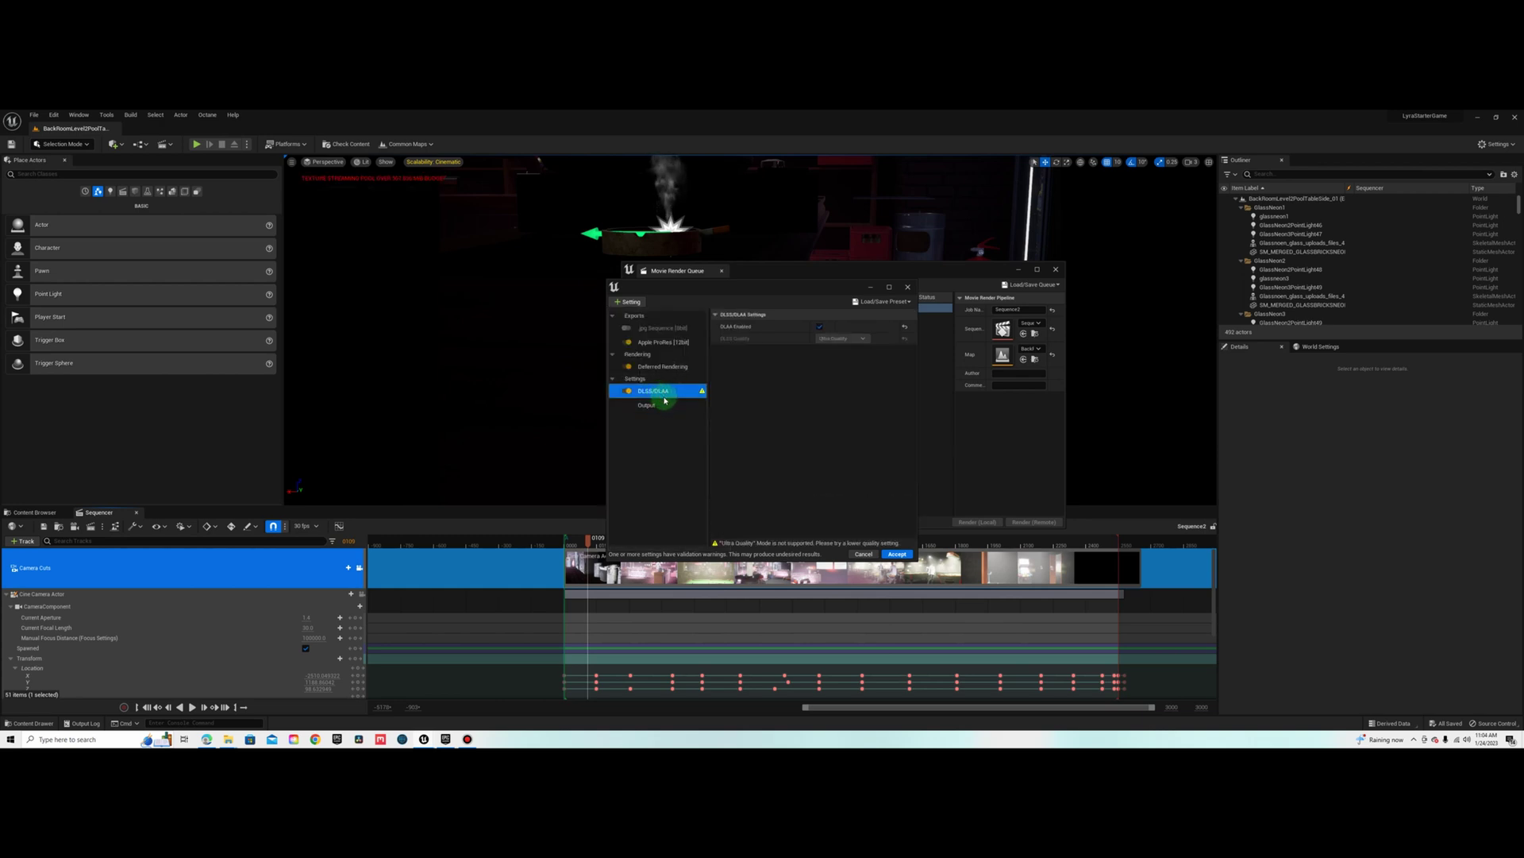
pyautogui.press('Delete')
pyautogui.click(630, 302)
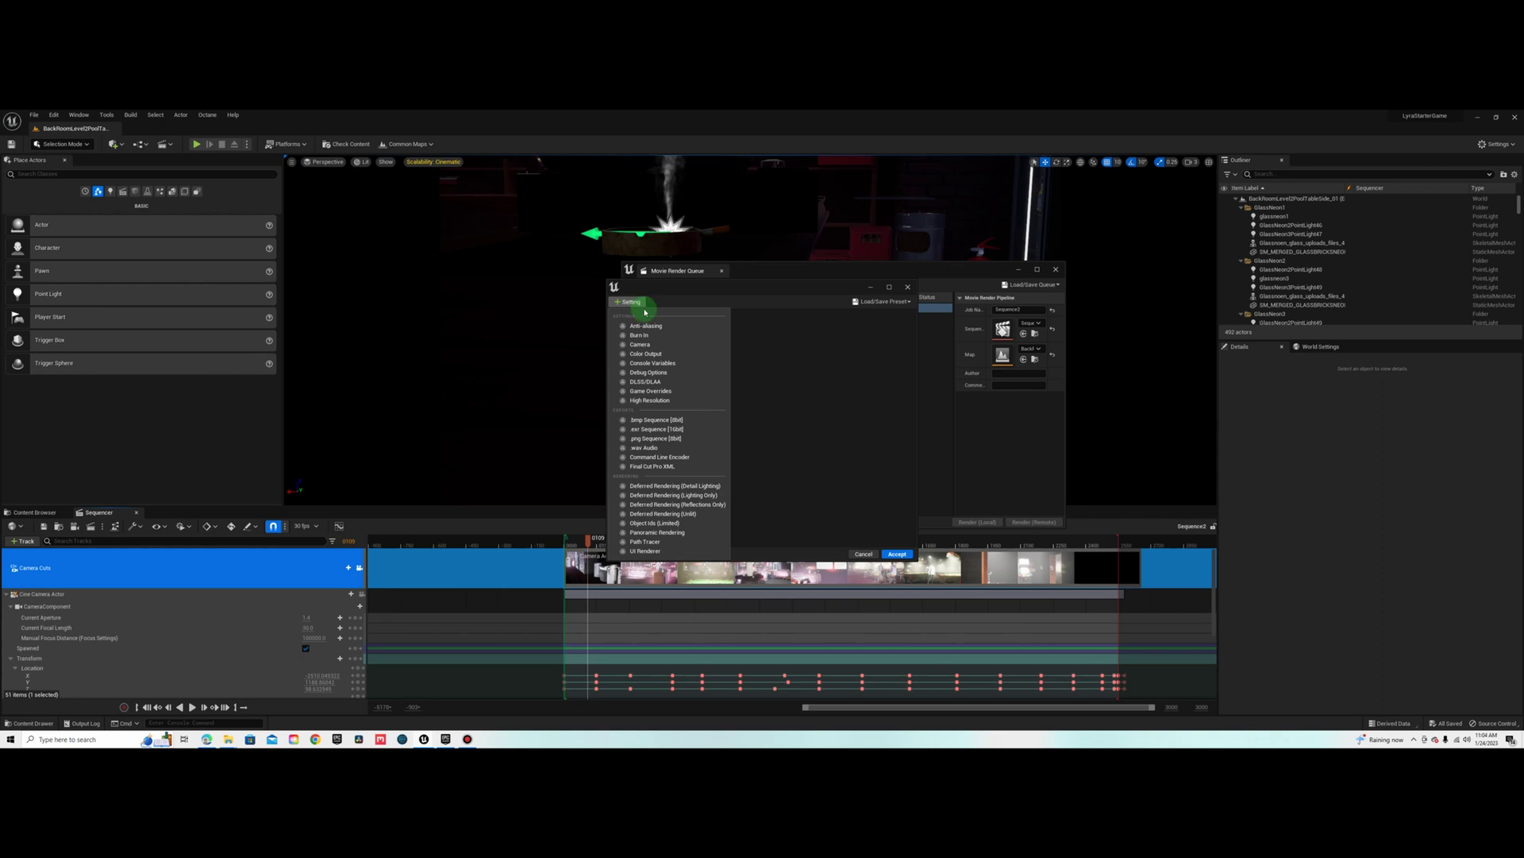
pyautogui.click(656, 383)
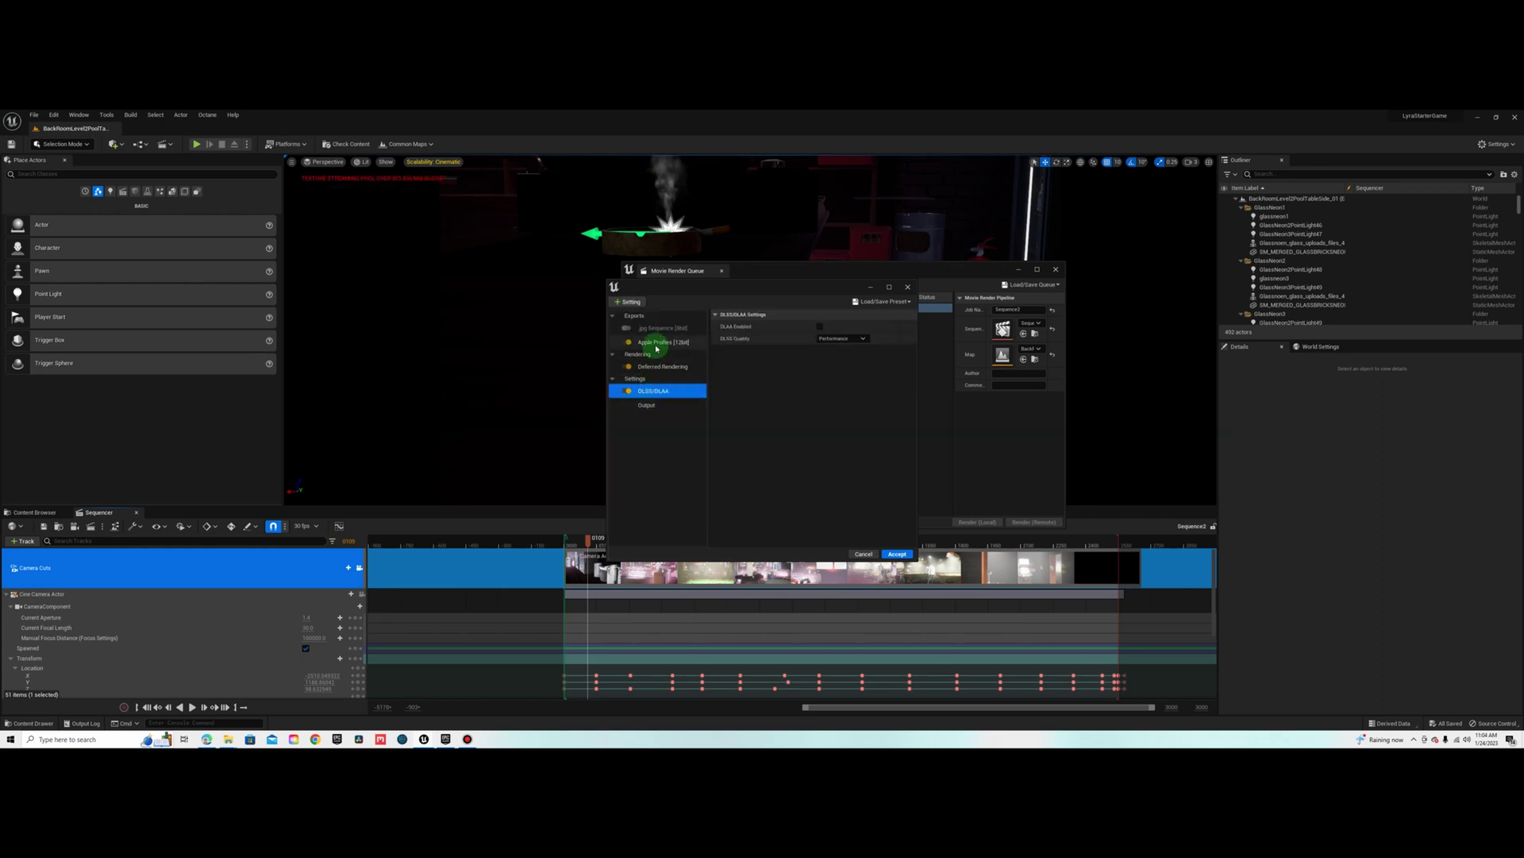
# - Set DLSS Quality to Quality and enable DLAA
pyautogui.click(656, 343)
pyautogui.click(649, 389)
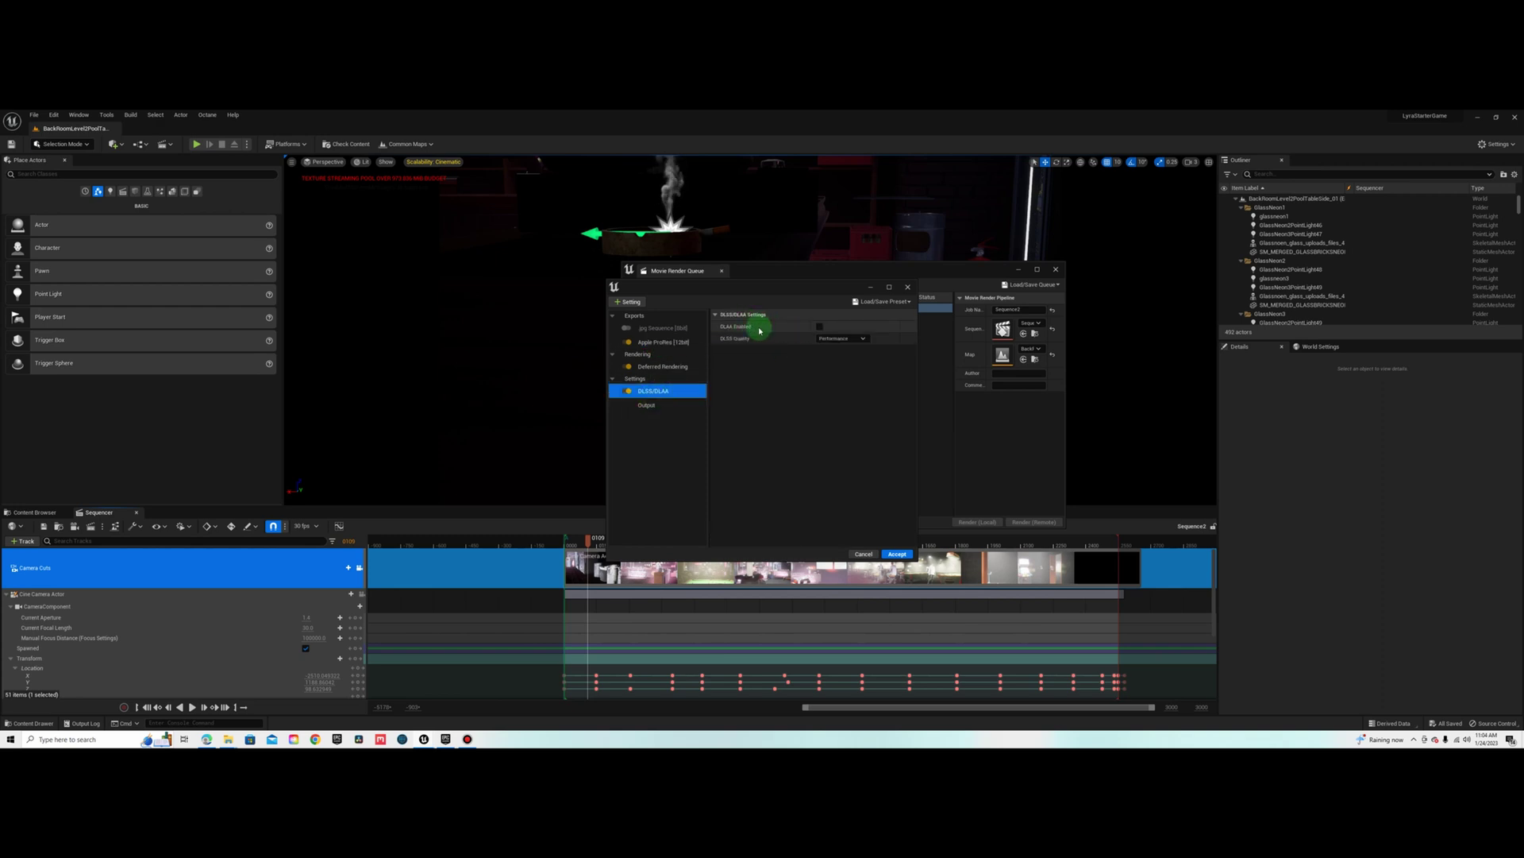
pyautogui.click(858, 339)
pyautogui.click(860, 342)
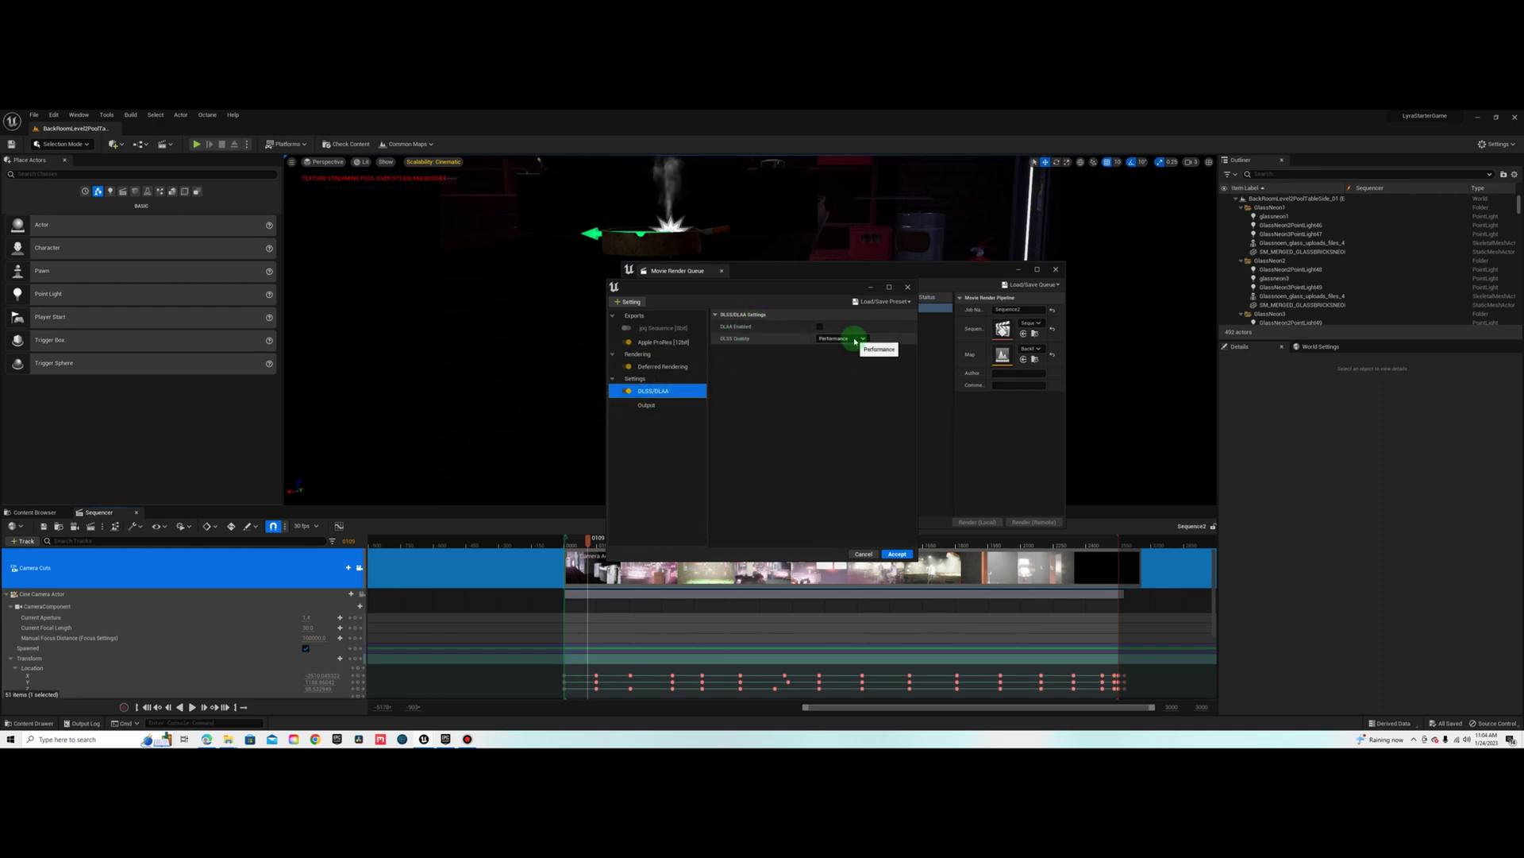
pyautogui.click(856, 339)
pyautogui.click(849, 352)
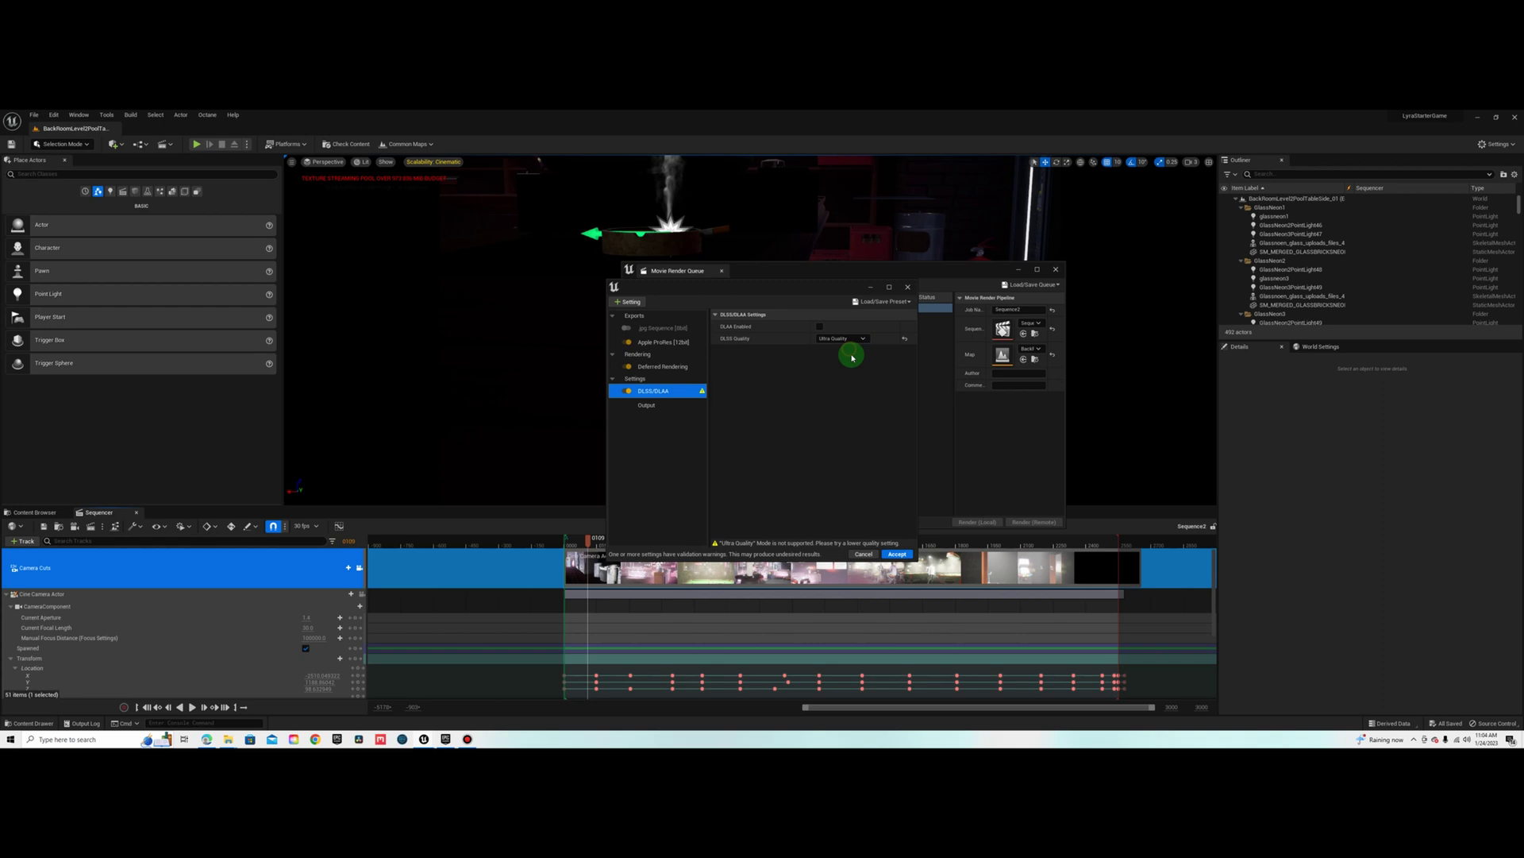
pyautogui.click(848, 342)
pyautogui.click(847, 347)
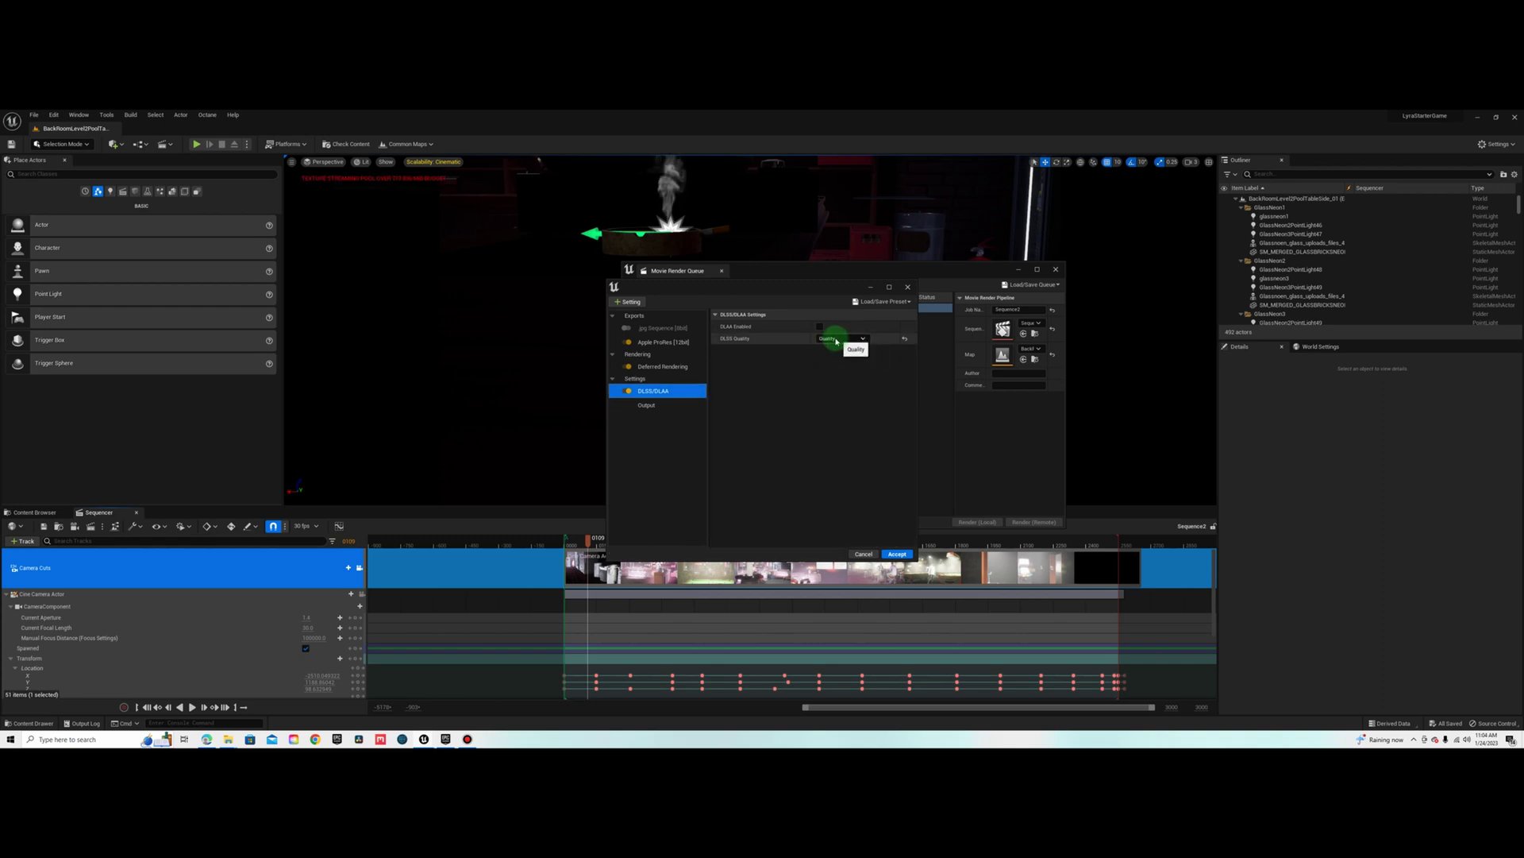
pyautogui.click(821, 327)
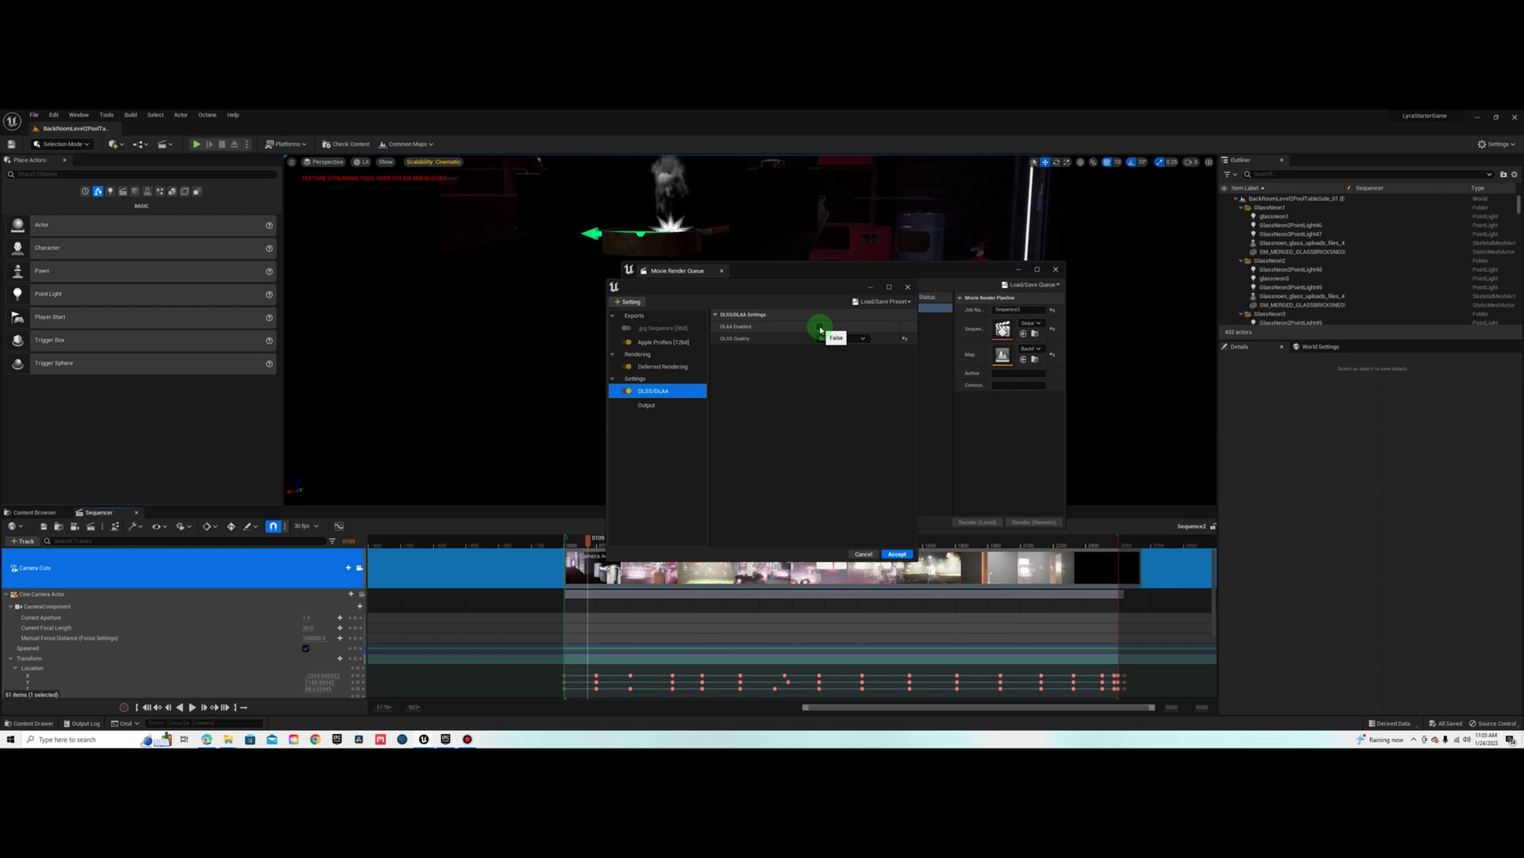
pyautogui.click(820, 328)
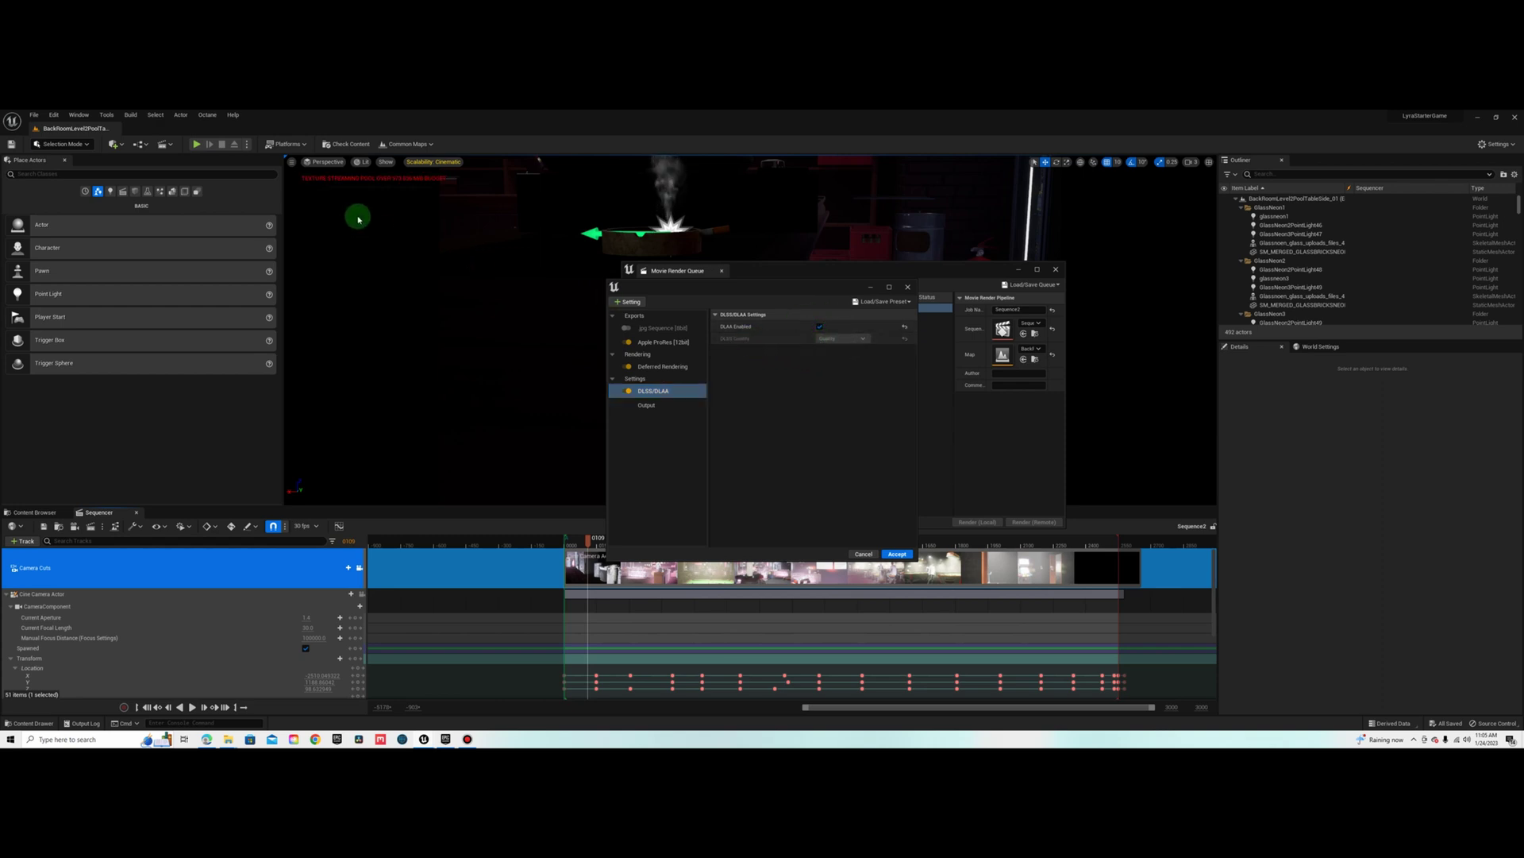
pyautogui.click(316, 163)
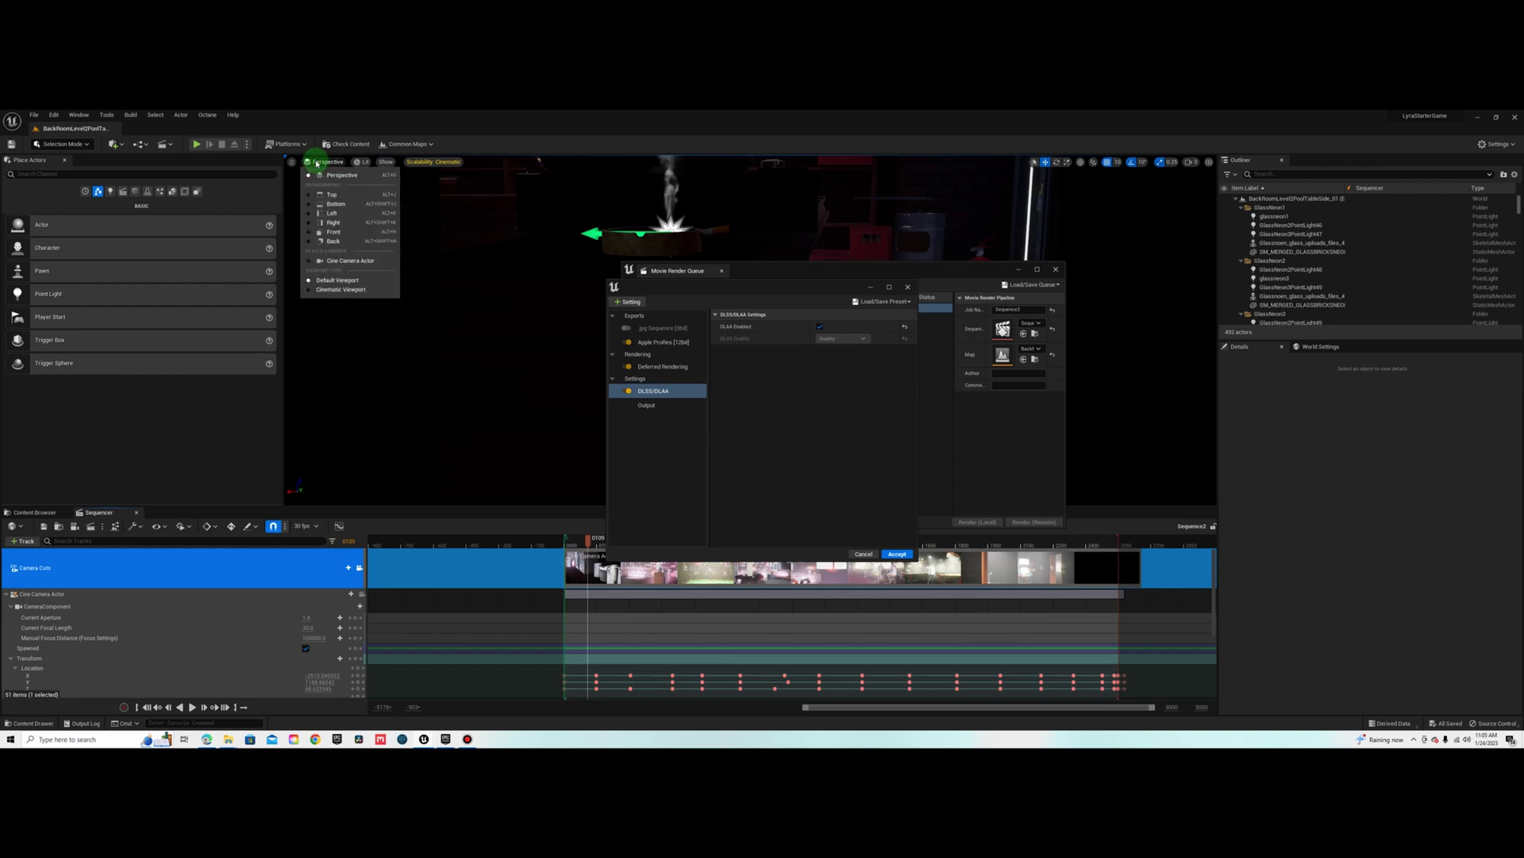
pyautogui.click(293, 163)
pyautogui.click(292, 162)
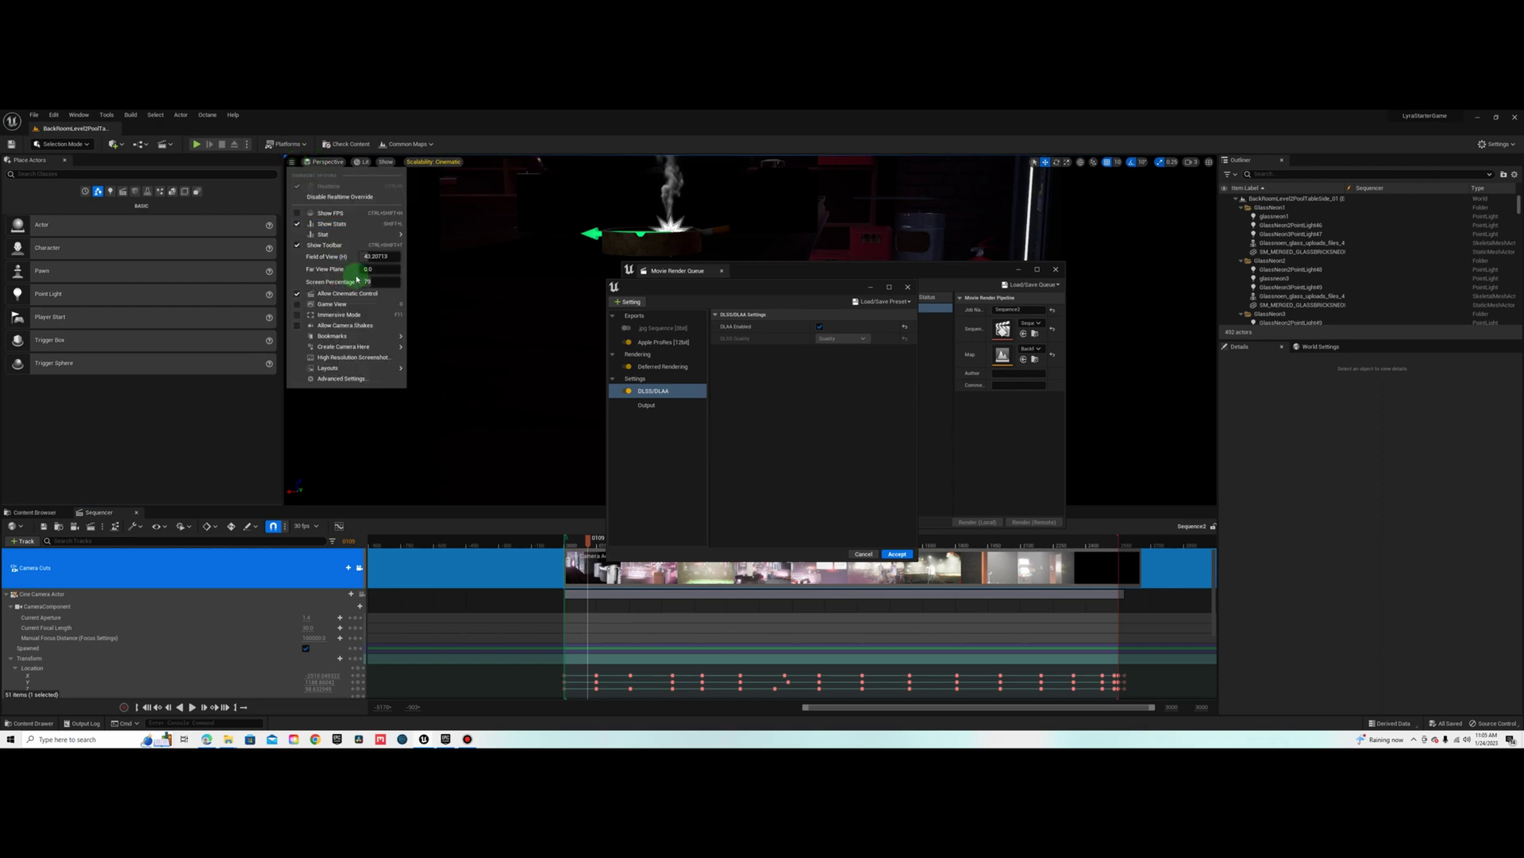
pyautogui.click(381, 284)
pyautogui.click(829, 363)
# - Set the Output Directory to the RENDERS/dlaa folder and accept the job settings
pyautogui.click(654, 406)
pyautogui.click(895, 330)
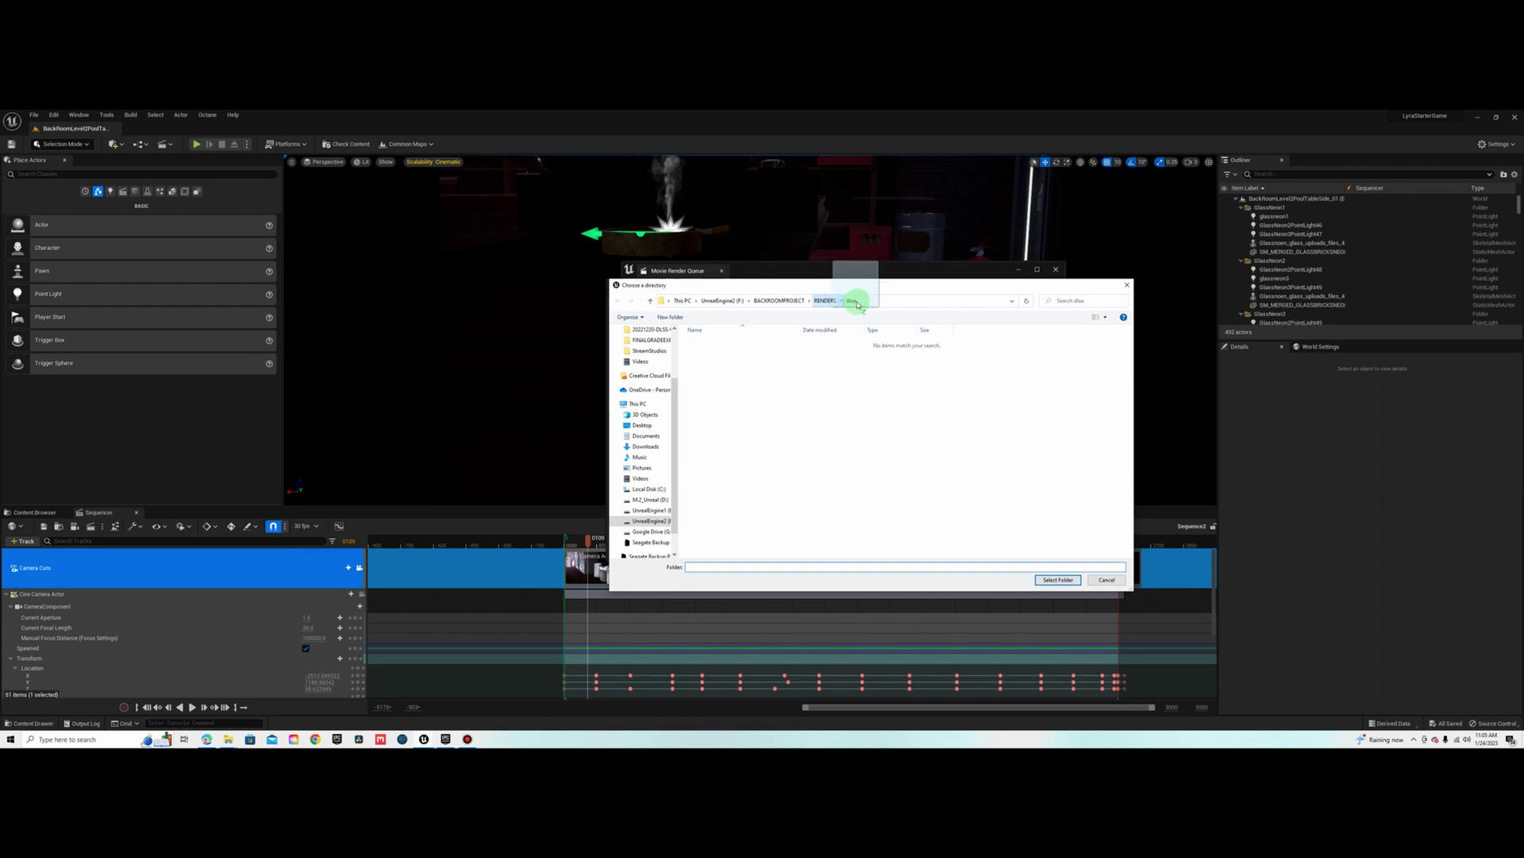
pyautogui.click(1058, 579)
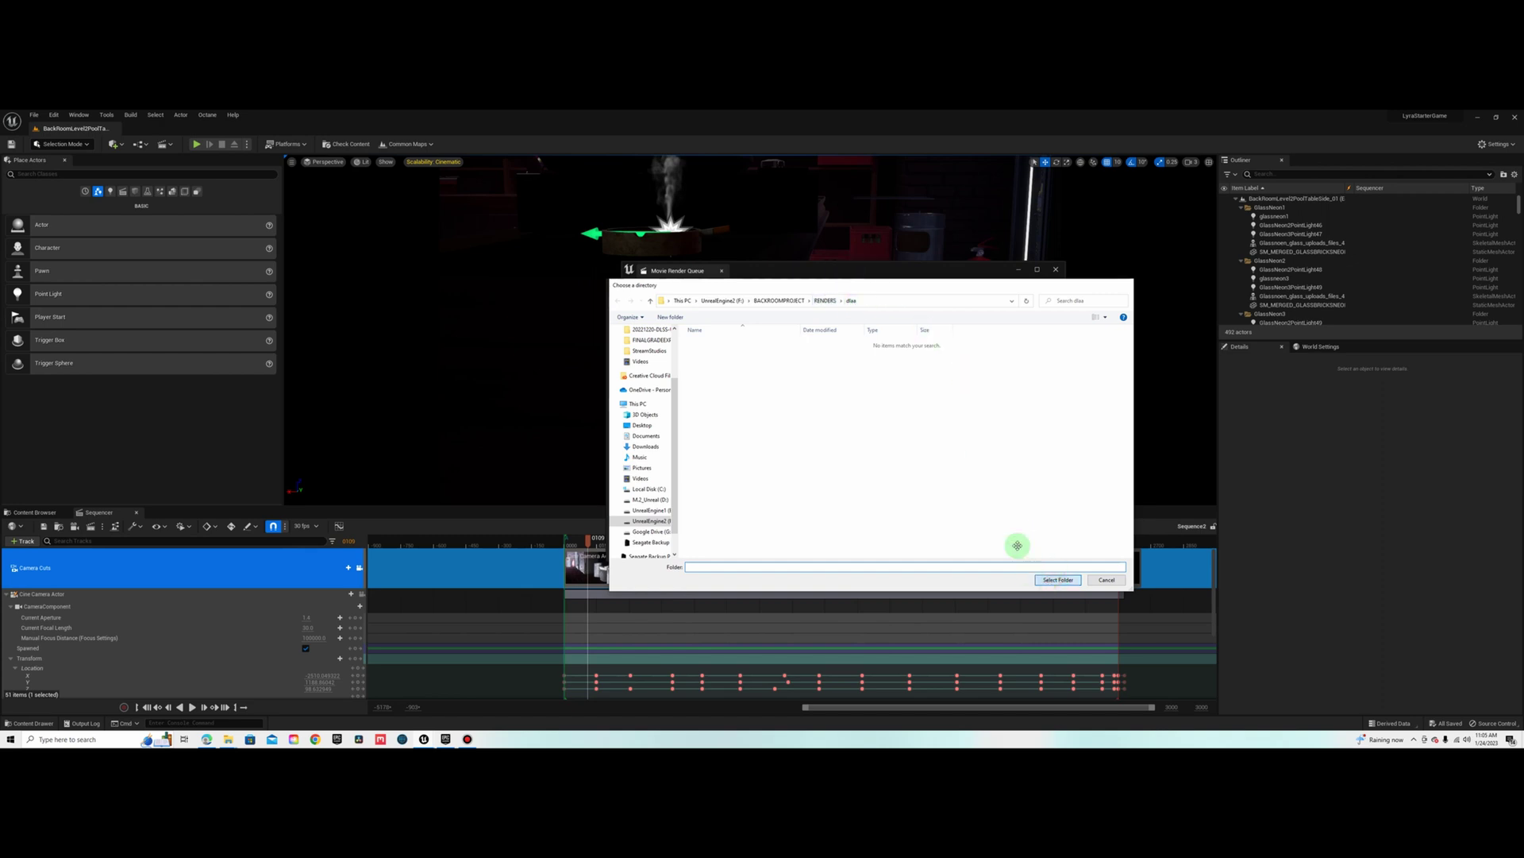
pyautogui.click(897, 555)
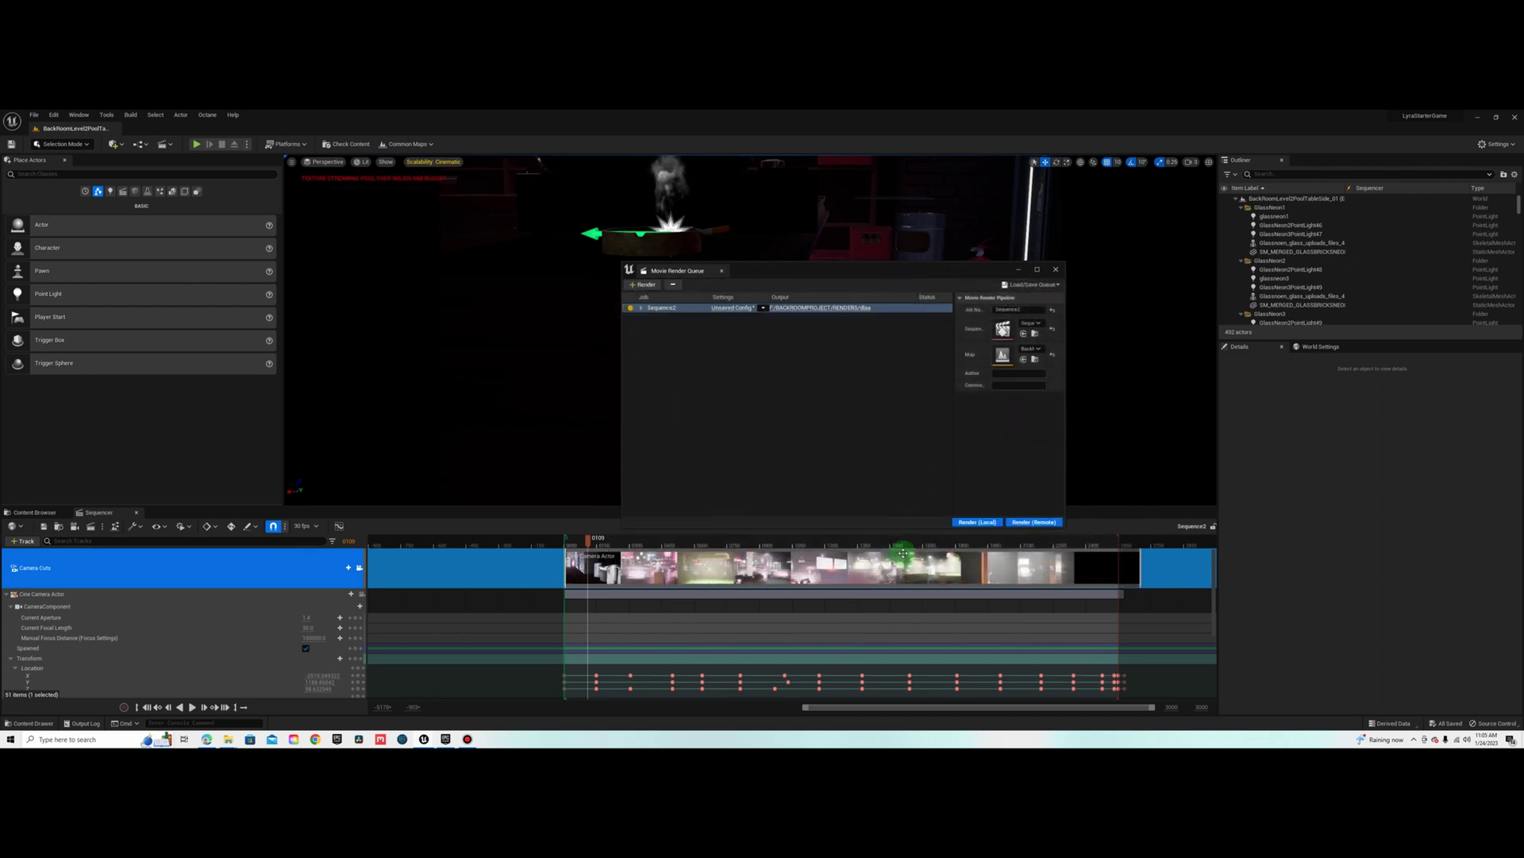
# - Start a local render of the Sequence2 job
pyautogui.click(979, 523)
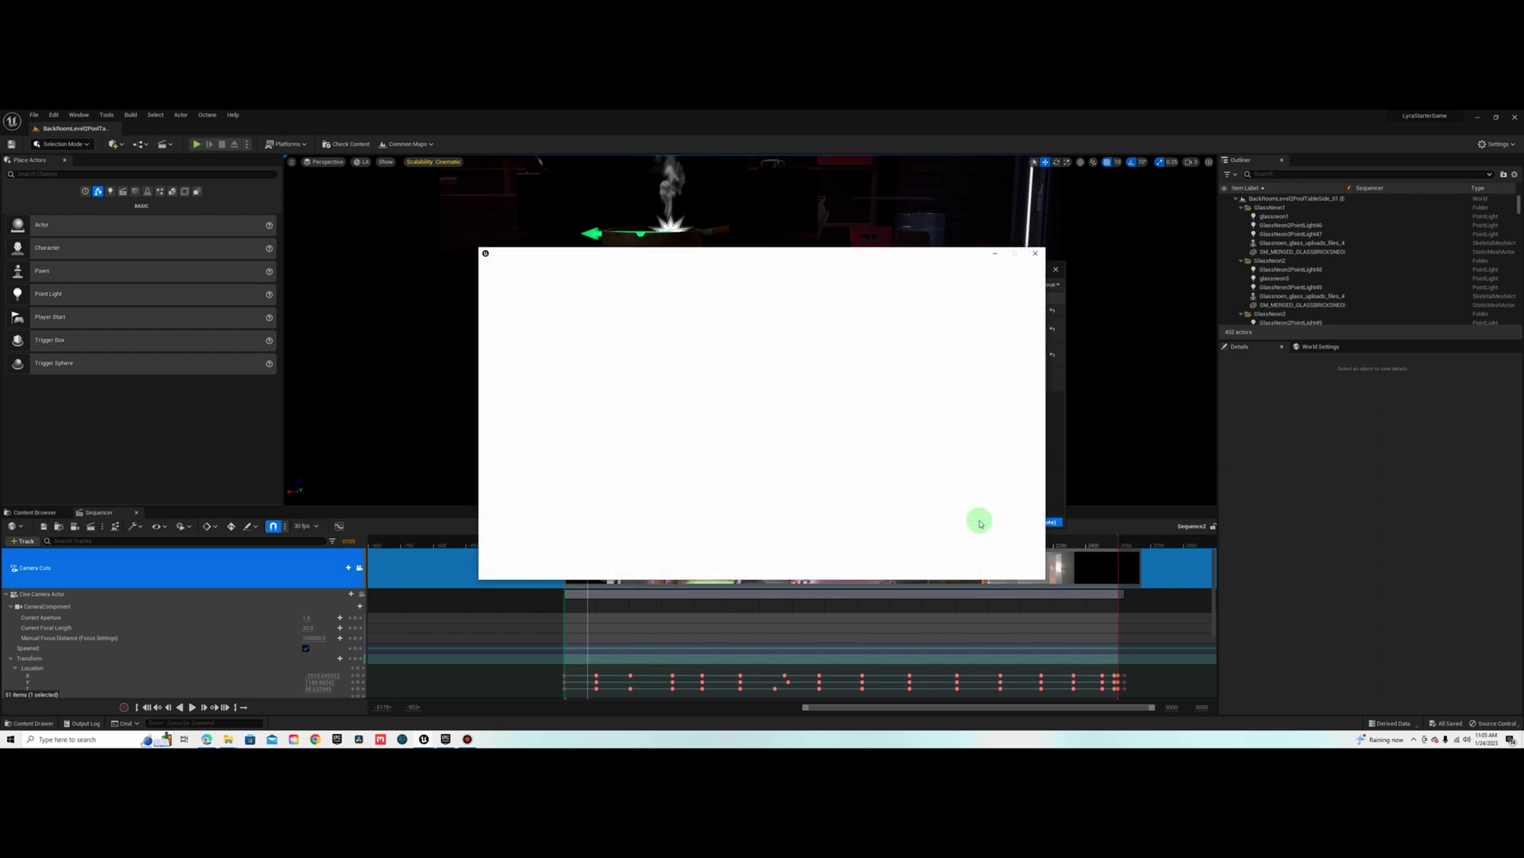